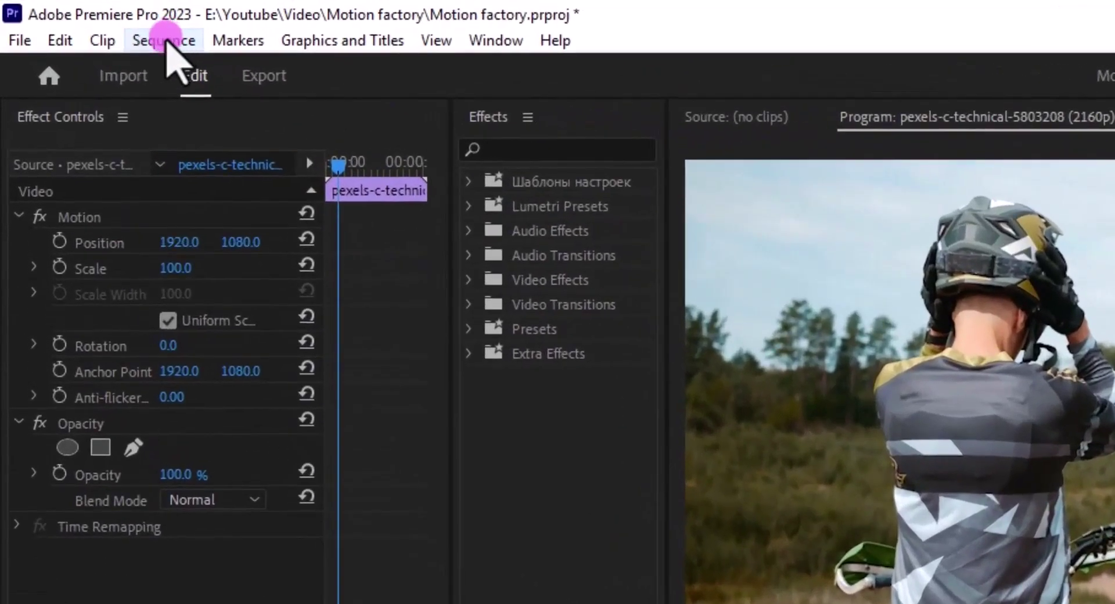
Add caption track C1 from Sequence > Captions, keeping Subtitle format and Style None.
left_click(79, 18)
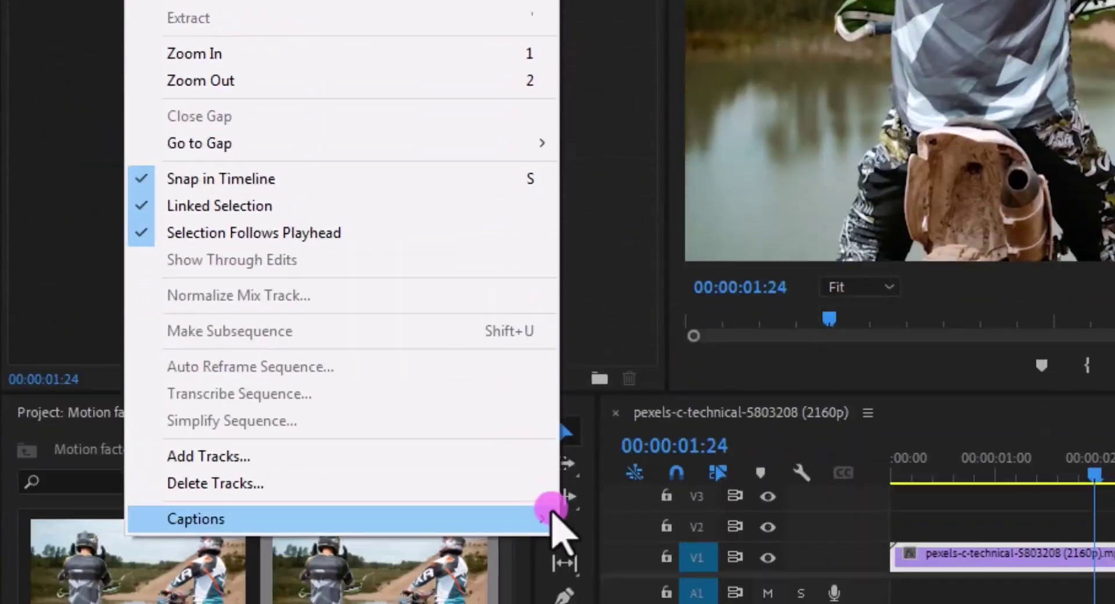
mouse_move(549, 401)
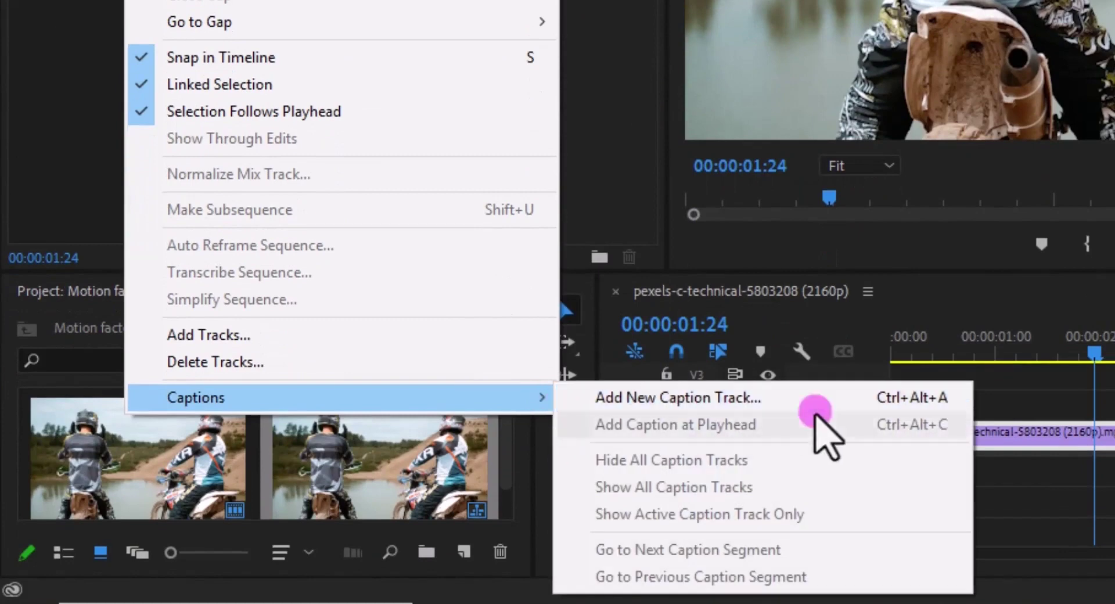
left_click(907, 400)
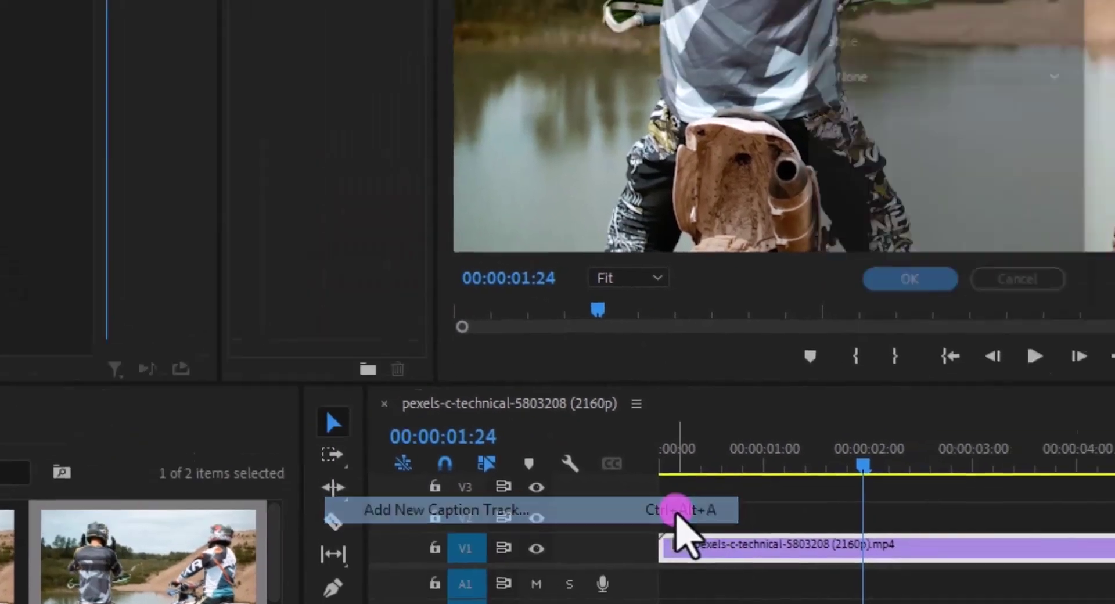
left_click(544, 121)
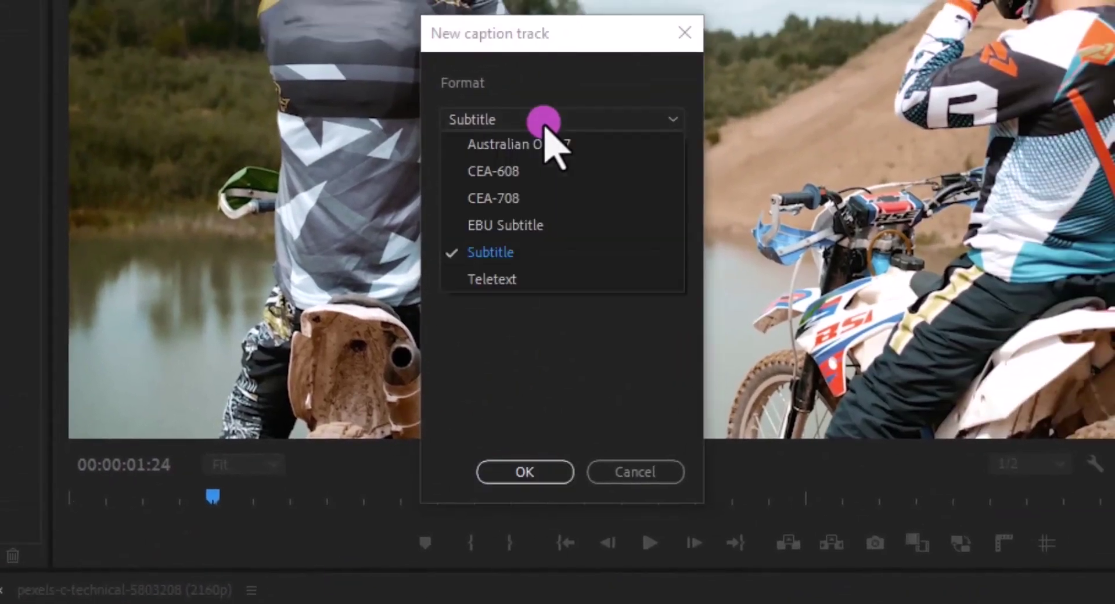
left_click(491, 252)
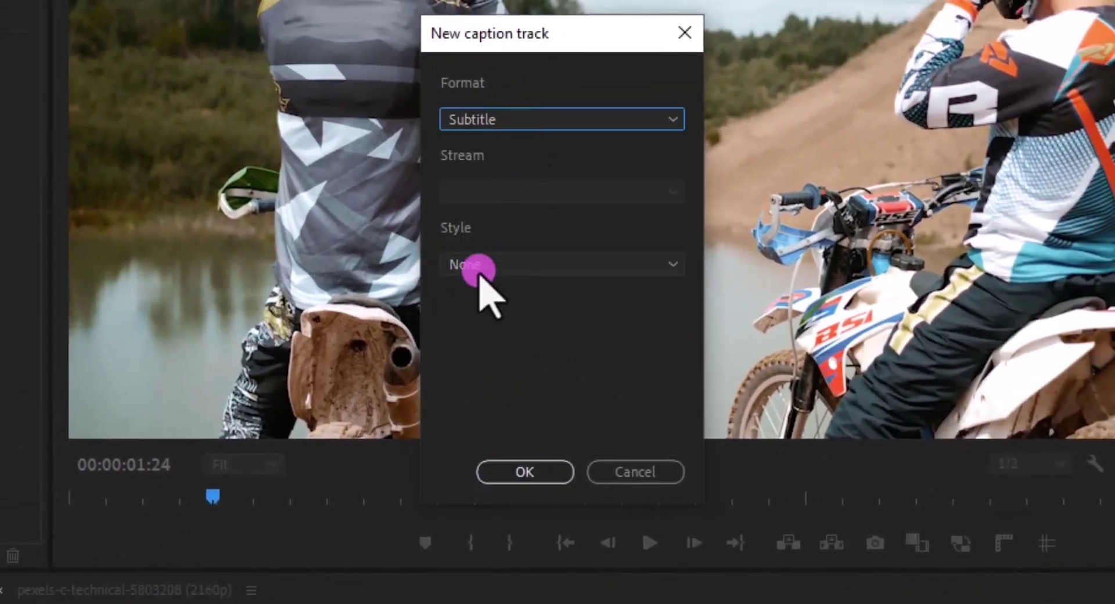
left_click(523, 267)
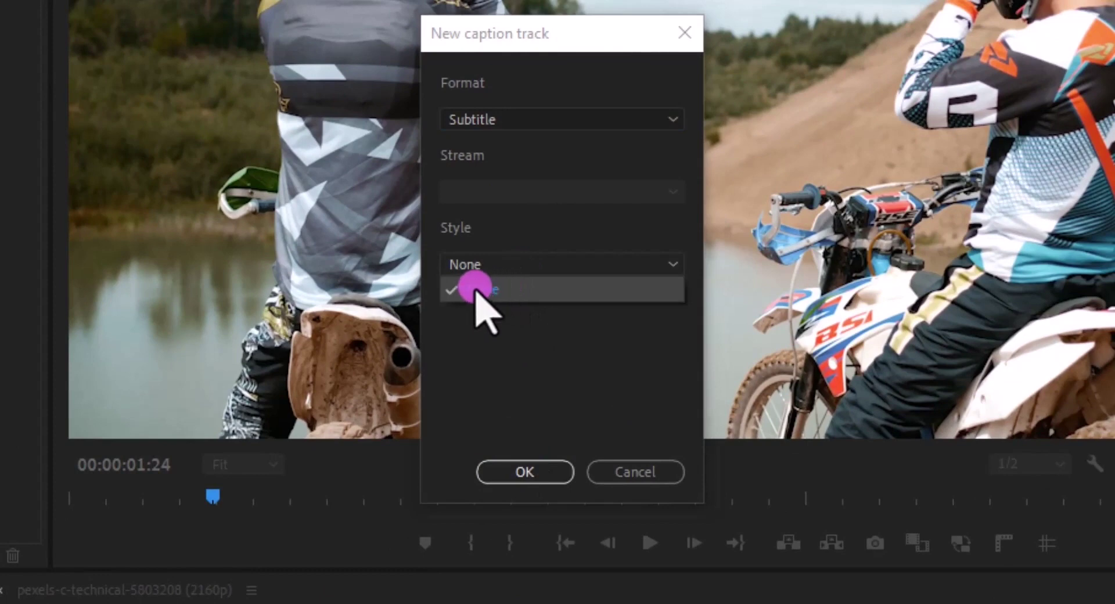
left_click(481, 289)
left_click(541, 435)
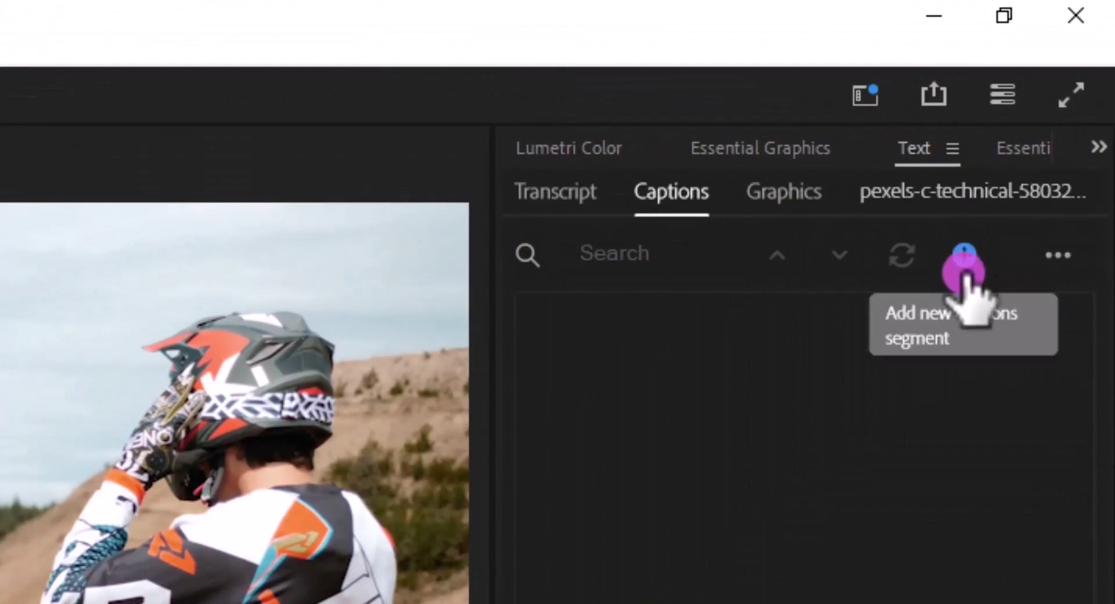
Add a test caption segment, scrub to preview it, then delete it.
left_click(966, 260)
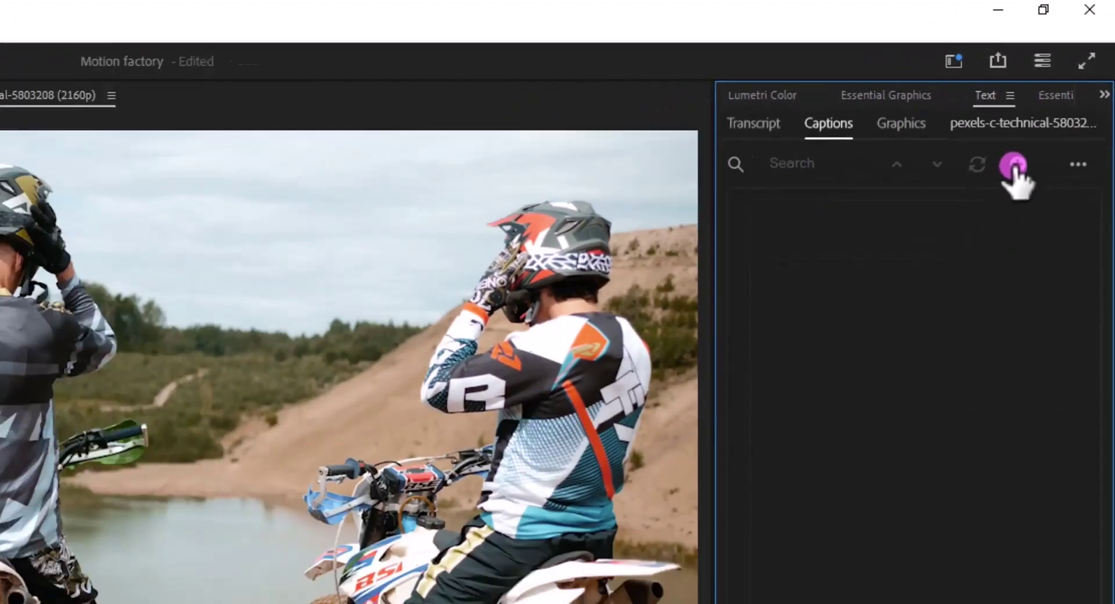
left_click(1013, 166)
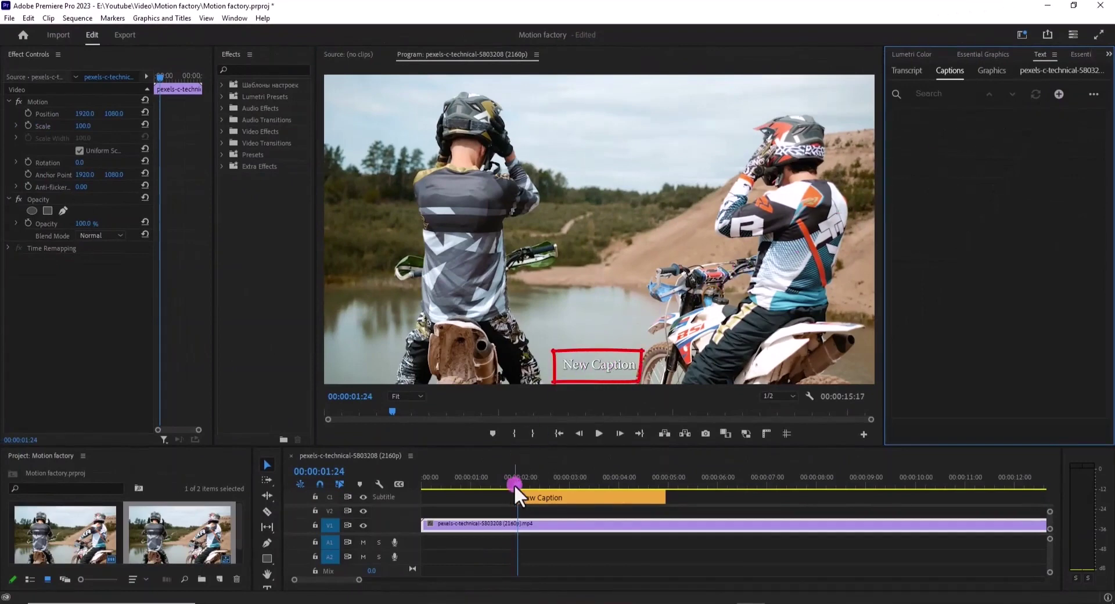
left_click_drag(517, 482, 536, 478)
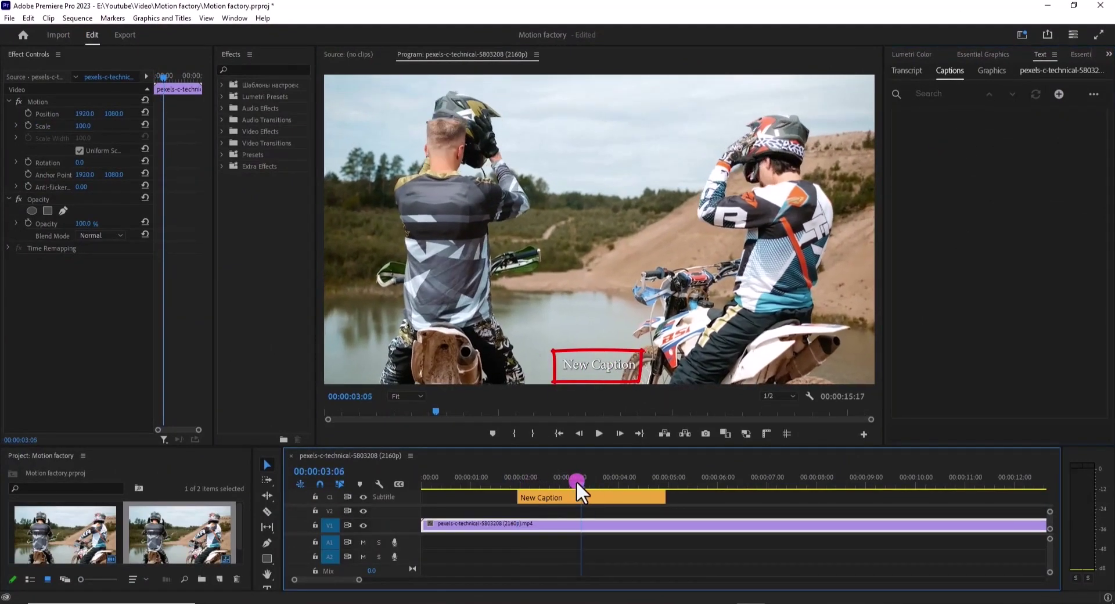
left_click(588, 492)
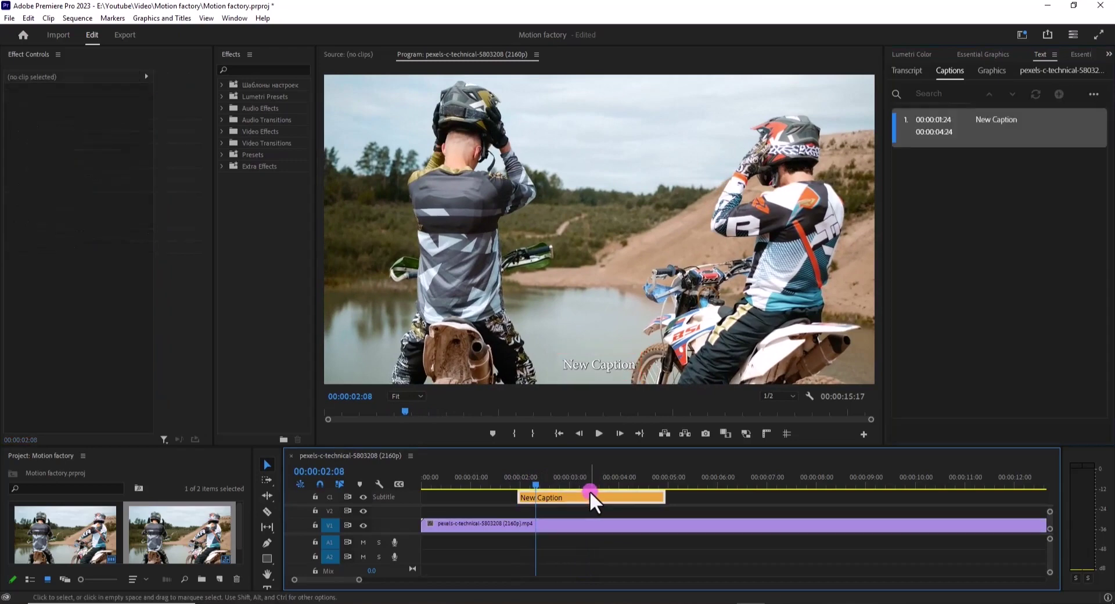
key("Delete")
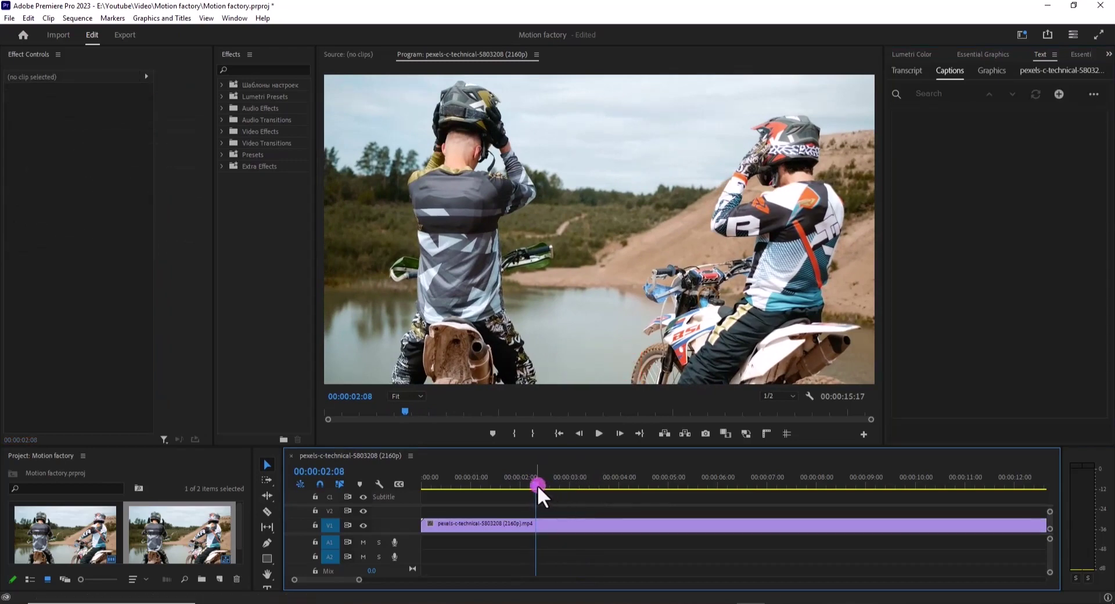
Add a New Caption segment at 00:00:03:24 and select it for styling.
left_click(590, 484)
left_click_drag(590, 484, 618, 486)
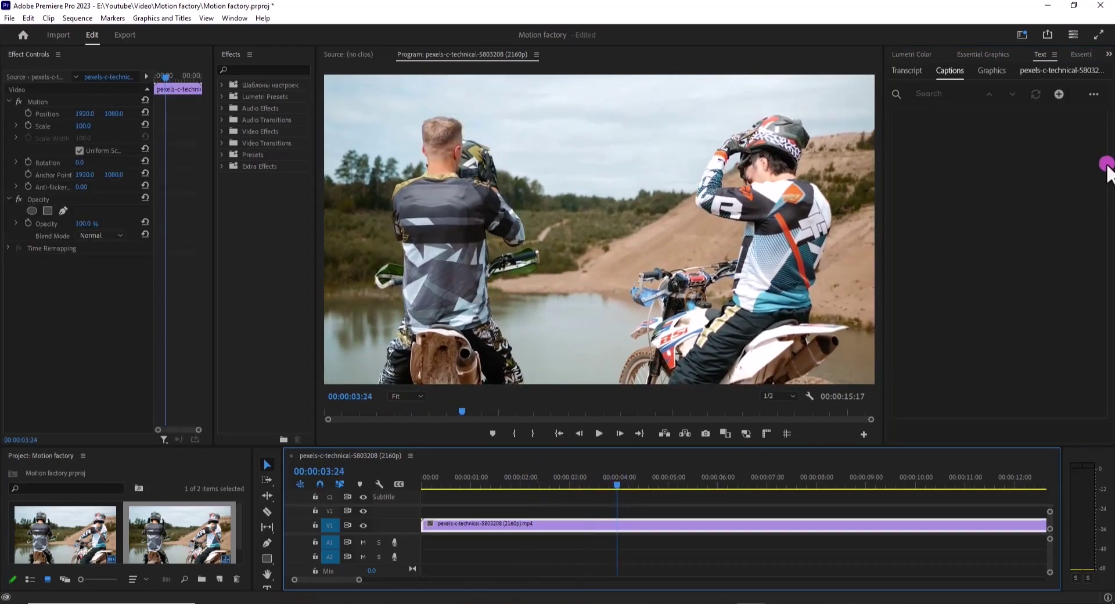
left_click(1061, 95)
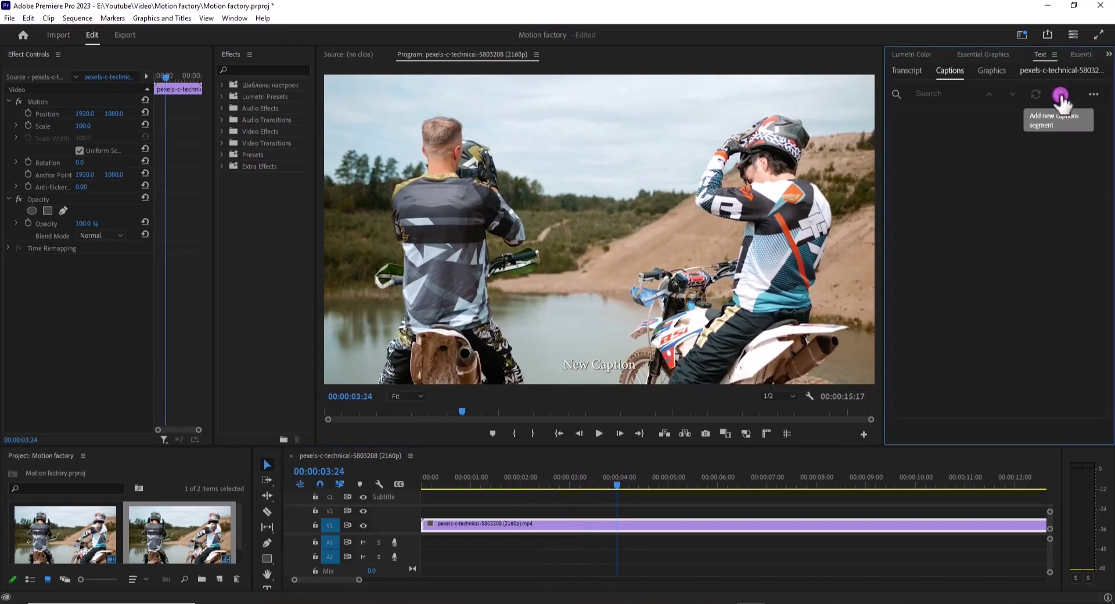
left_click(611, 363)
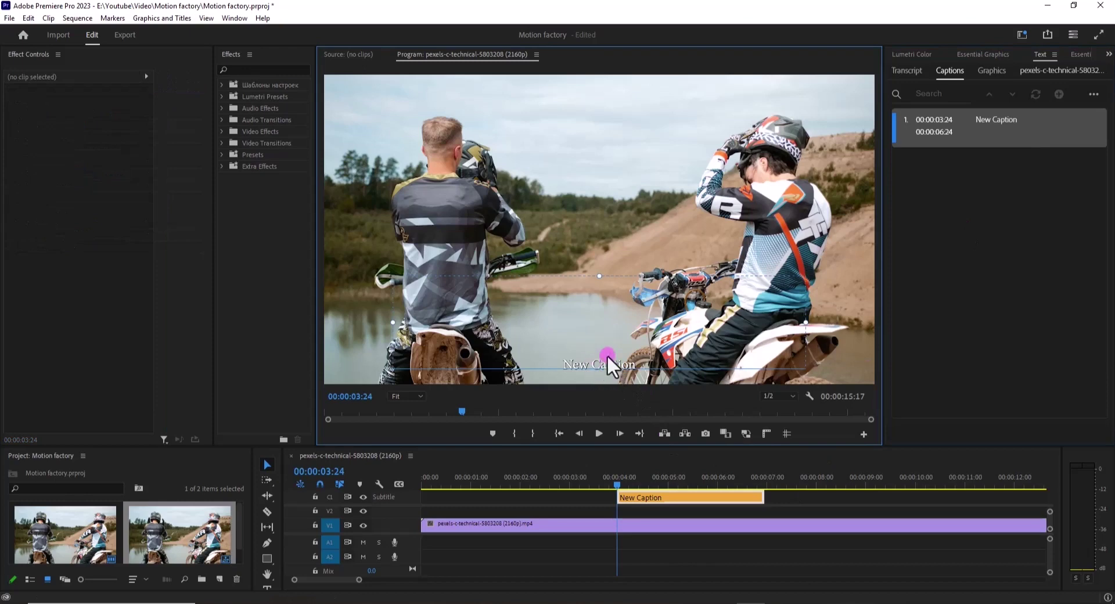
left_click(990, 70)
Set the caption's font size to 120 in Essential Graphics.
left_click(965, 52)
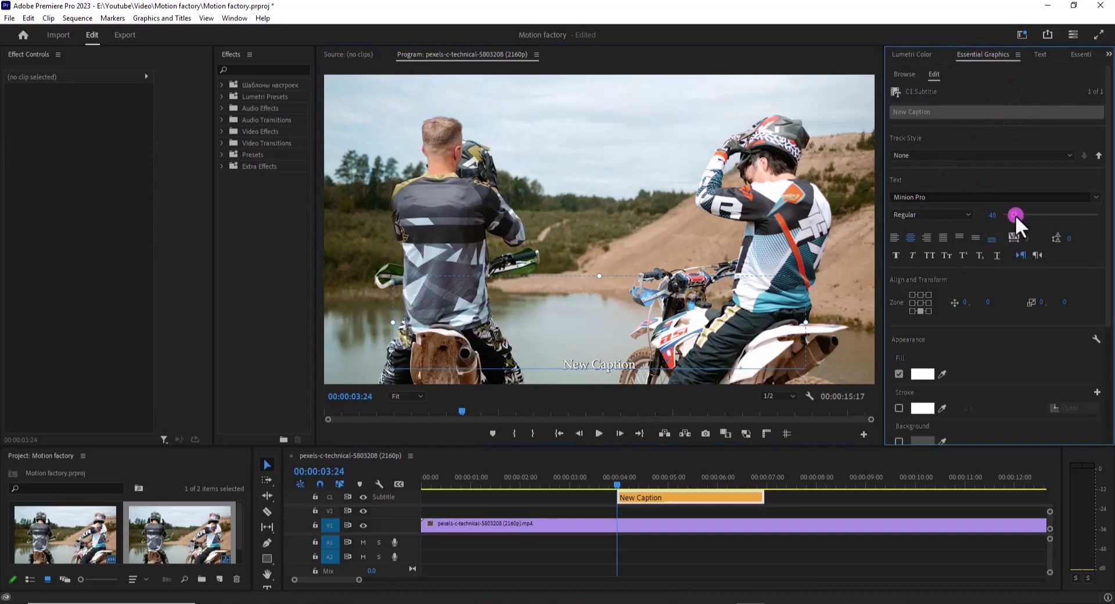
left_click_drag(1015, 213, 1029, 215)
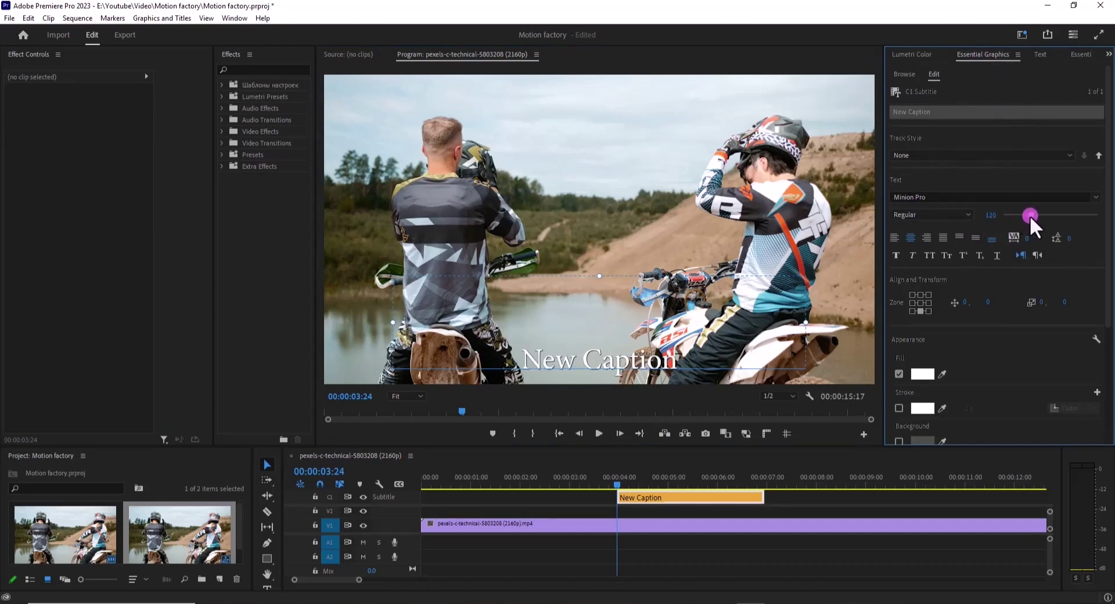
left_click(642, 382)
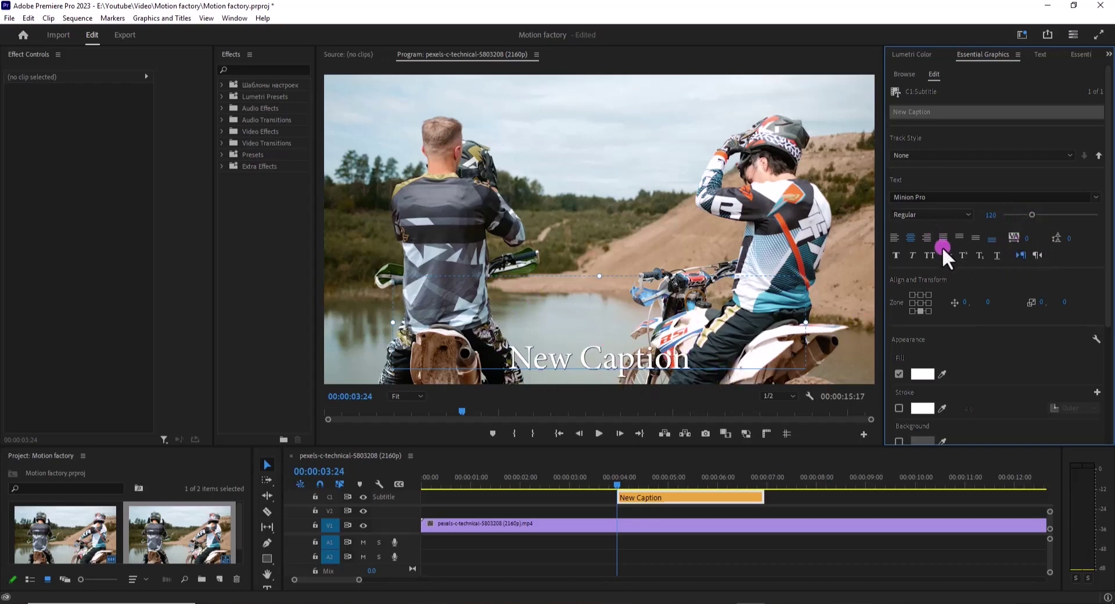
Try All Caps, Faux Italic and Faux Bold, then switch all three off.
left_click(929, 256)
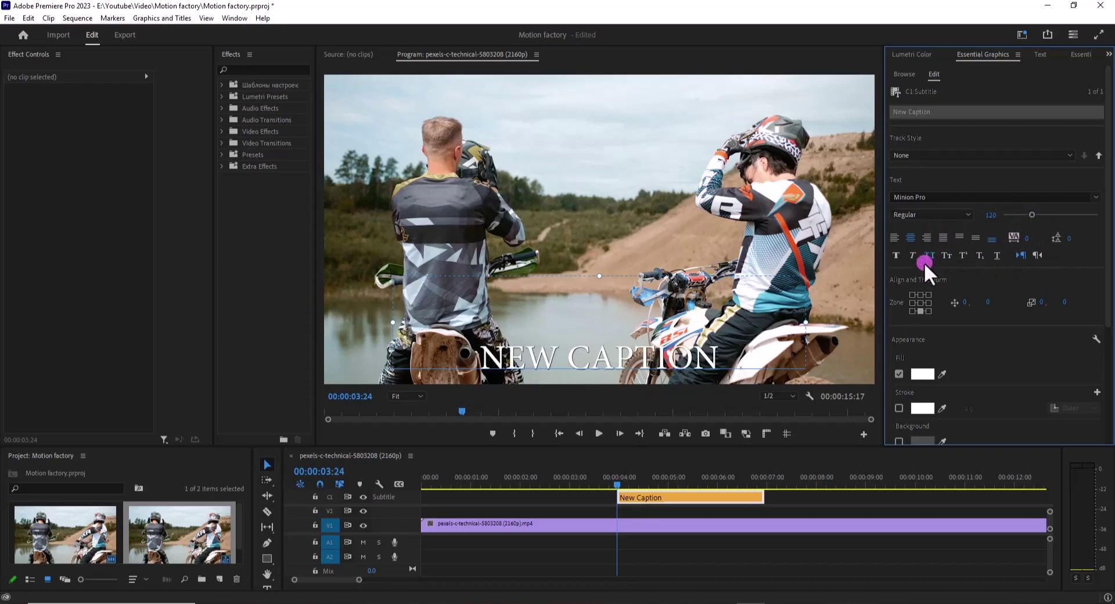
left_click(911, 254)
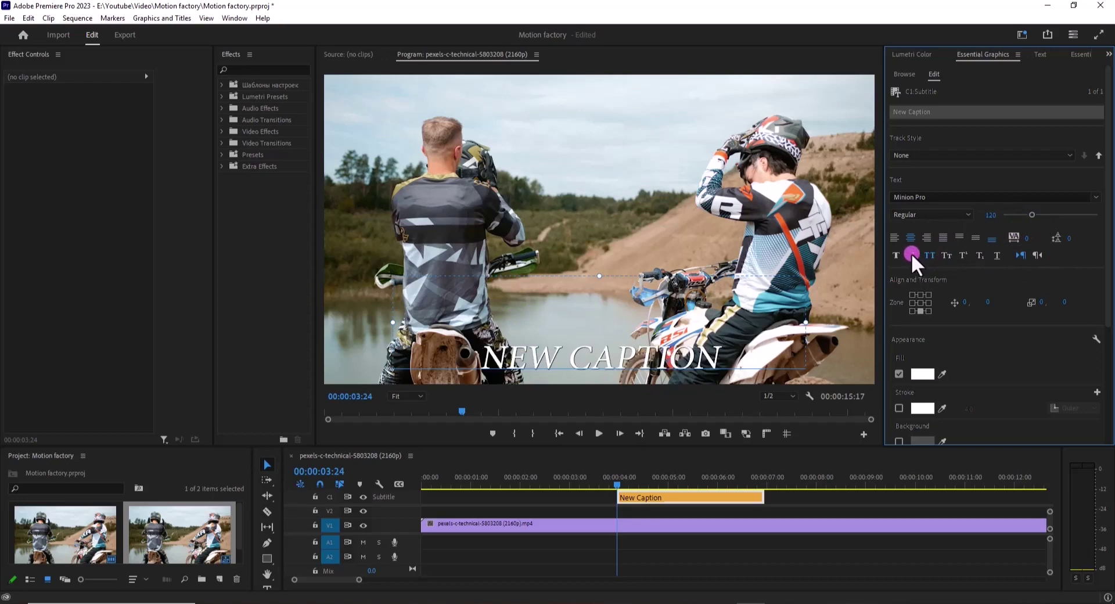
left_click(898, 256)
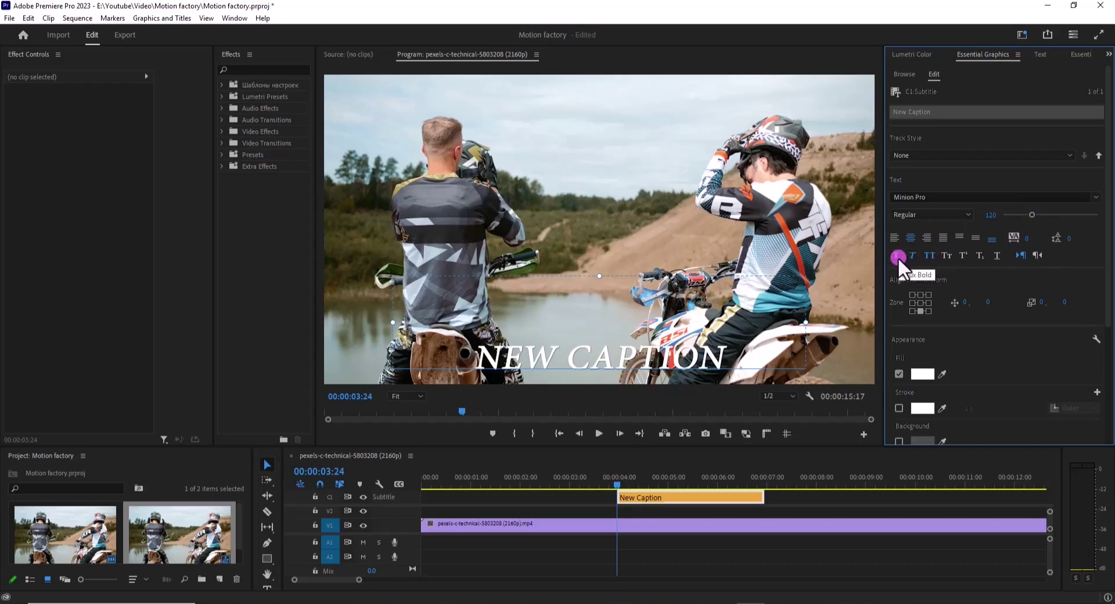
left_click(943, 259)
left_click(933, 255)
left_click(913, 254)
left_click(896, 254)
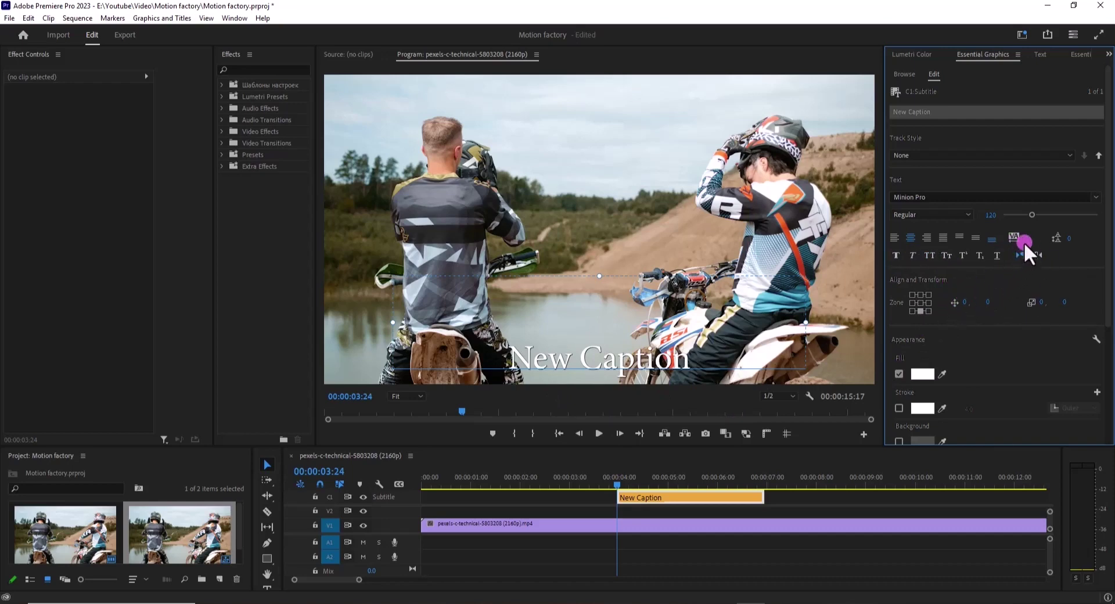
Set the caption's letter spacing to 113.
left_click(680, 377)
left_click_drag(1051, 241, 1034, 239)
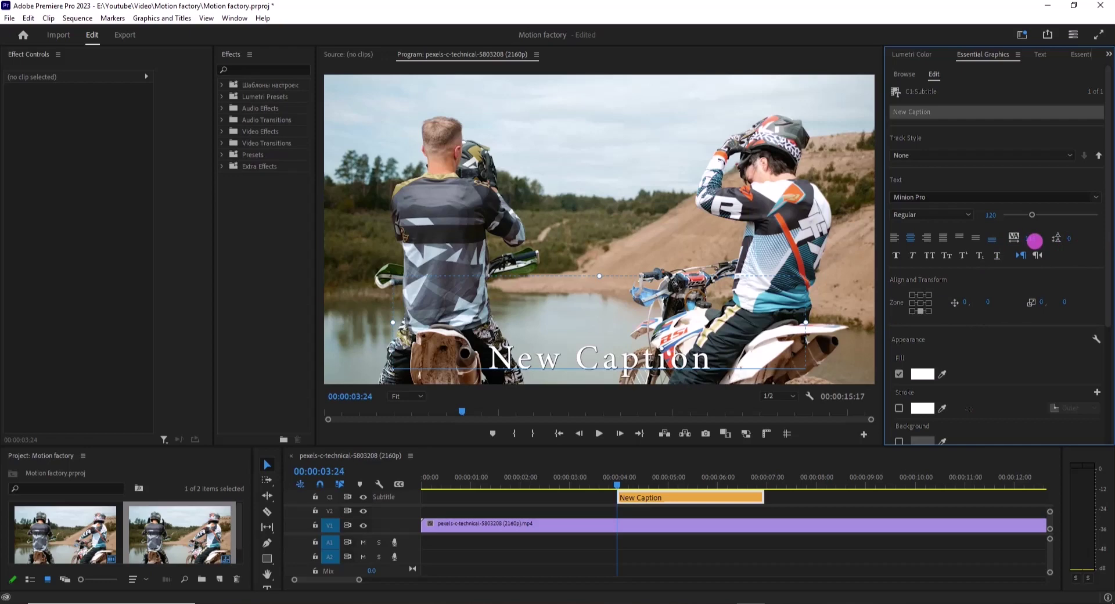
left_click_drag(1034, 240, 1049, 294)
Try several alignment zones for the caption, ending on bottom centre.
left_click(929, 312)
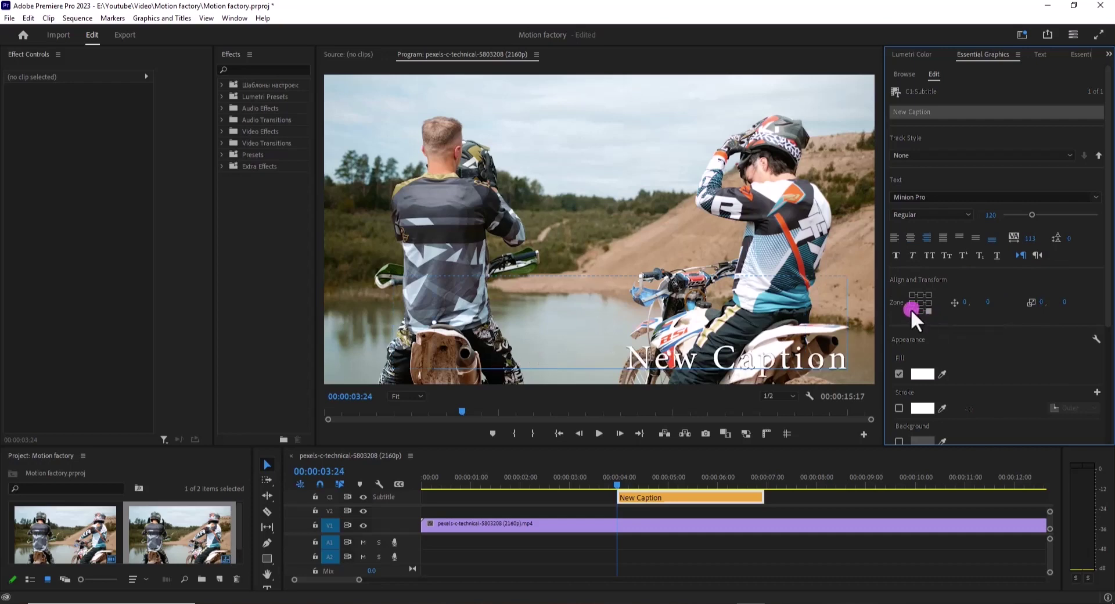
left_click(912, 311)
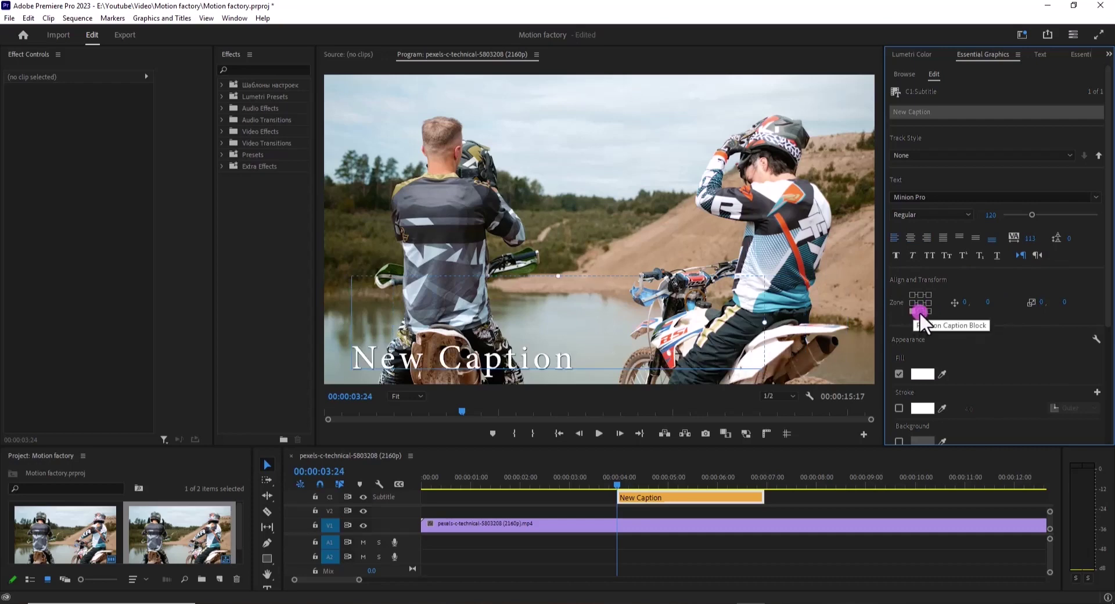
left_click(918, 310)
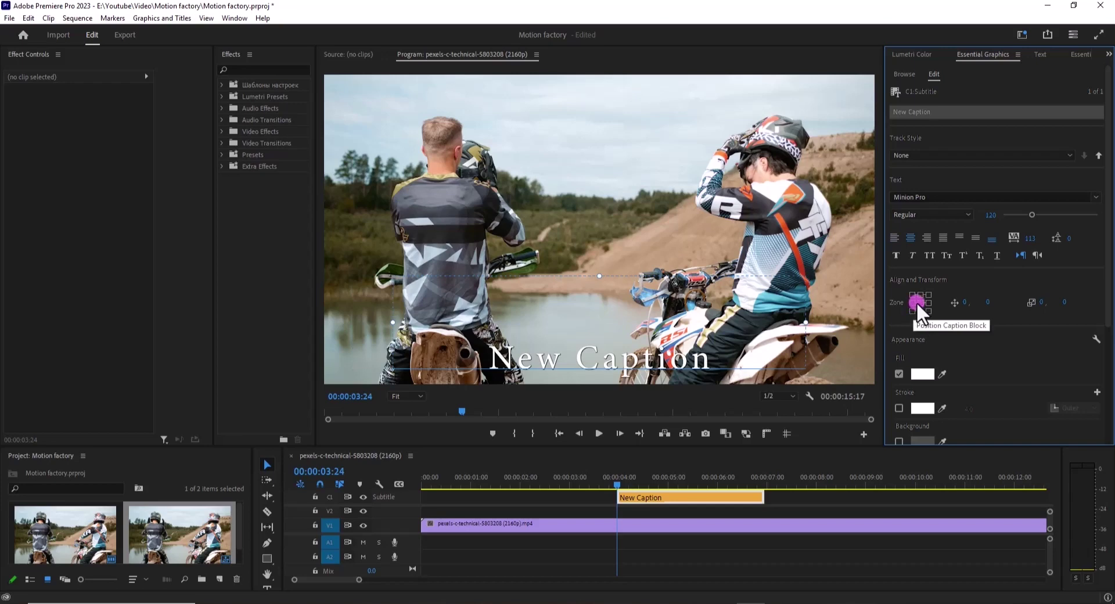
left_click(917, 302)
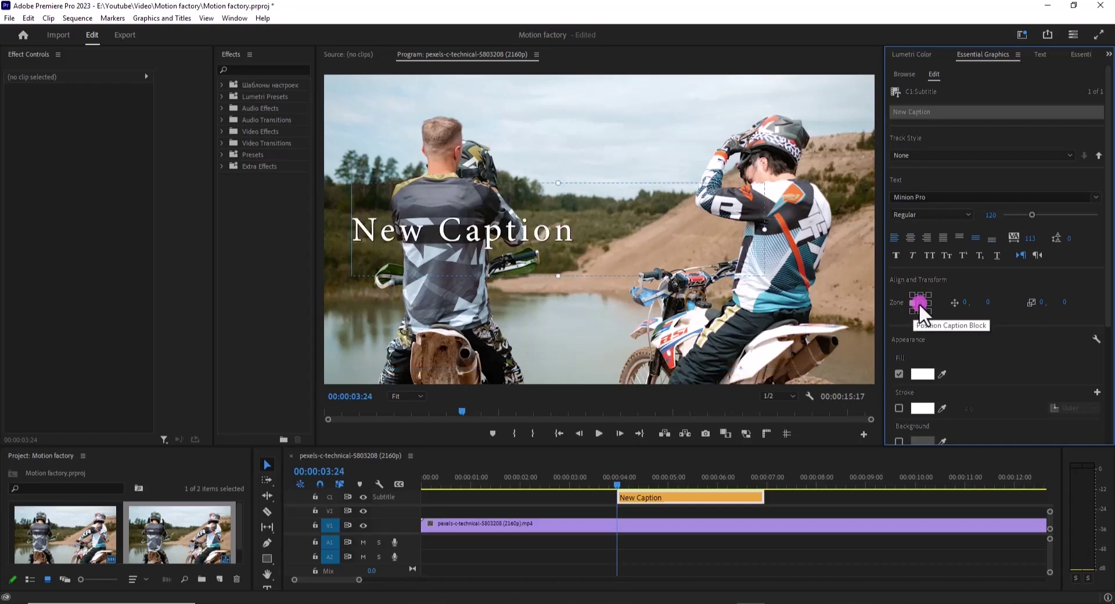
left_click(918, 302)
left_click(920, 294)
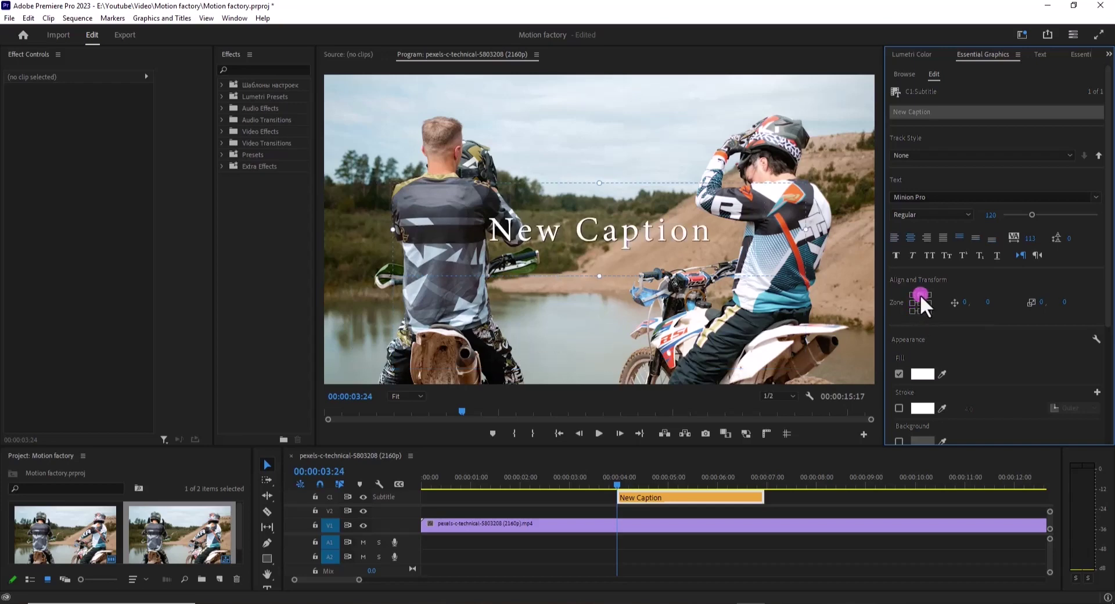
left_click(921, 309)
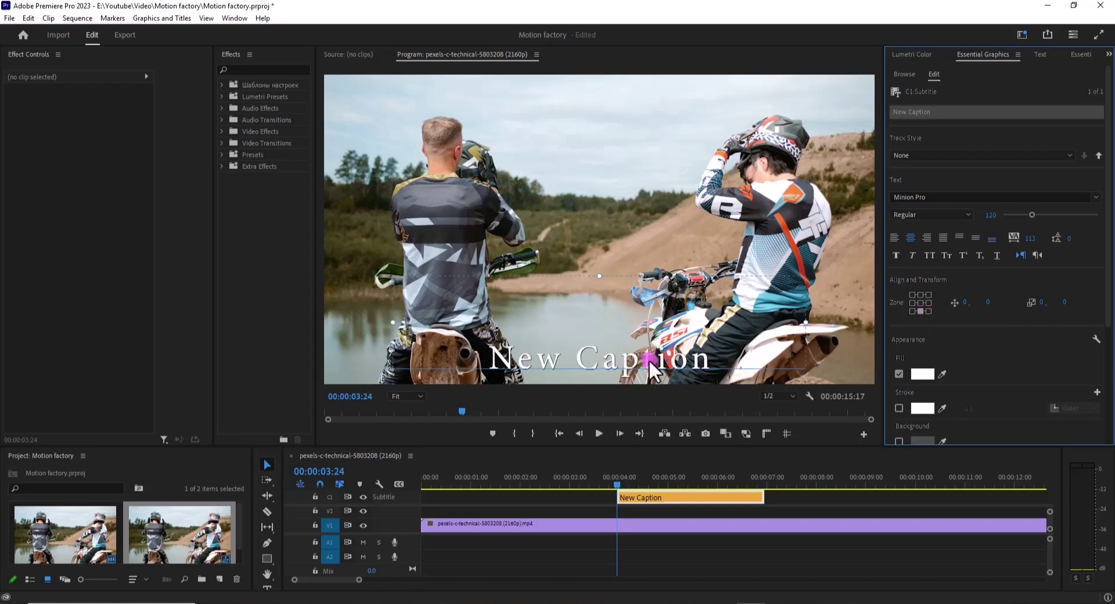
Change the caption text fill to teal-green 2ECCAC.
scroll(951, 320, "down", 1)
scroll(951, 319, "down", 1)
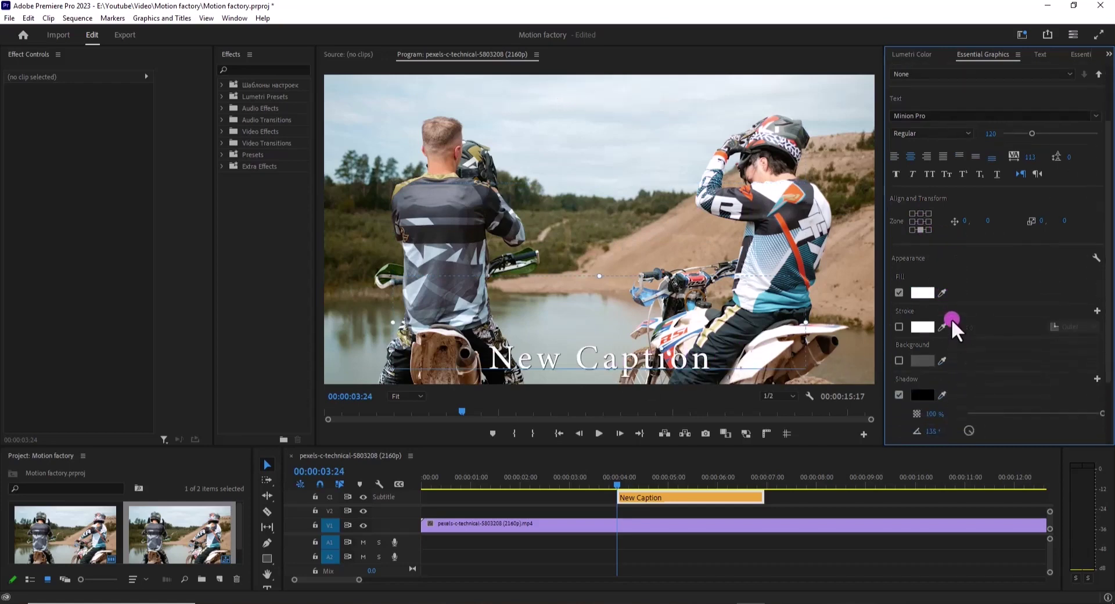
scroll(952, 318, "down", 1)
scroll(958, 290, "down", 1)
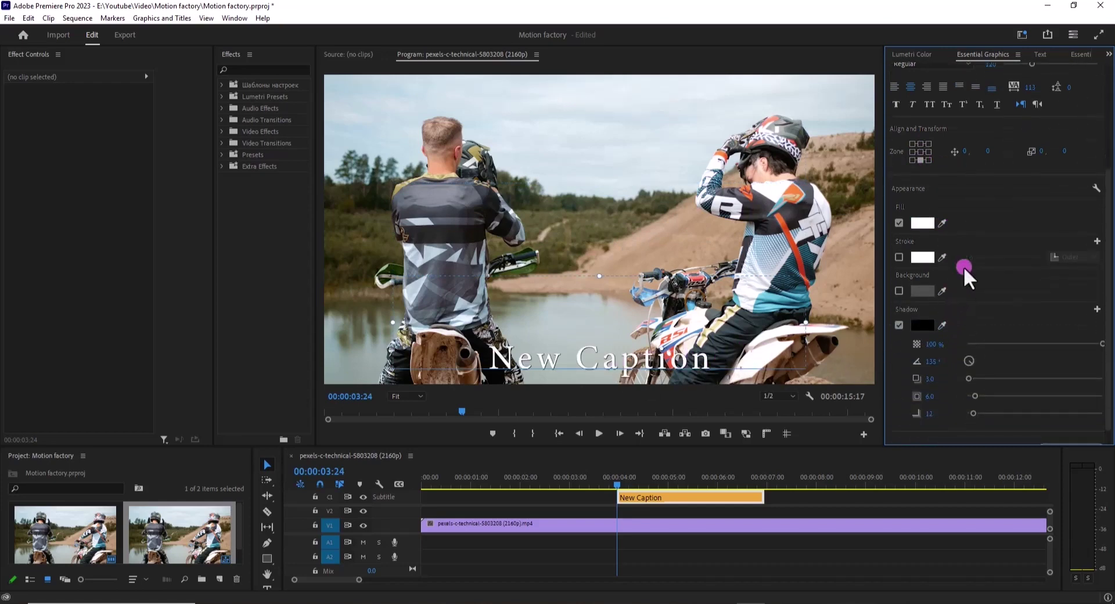
left_click(922, 223)
left_click(524, 377)
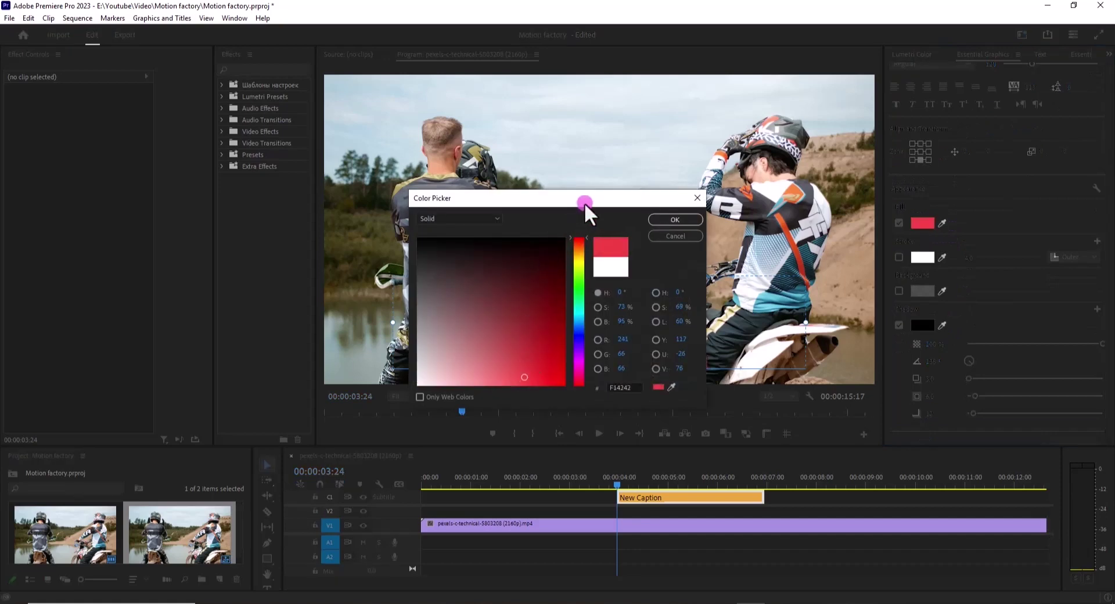
mouse_move(584, 202)
left_mouse_down()
mouse_move(308, 172)
mouse_move(300, 183)
left_mouse_up()
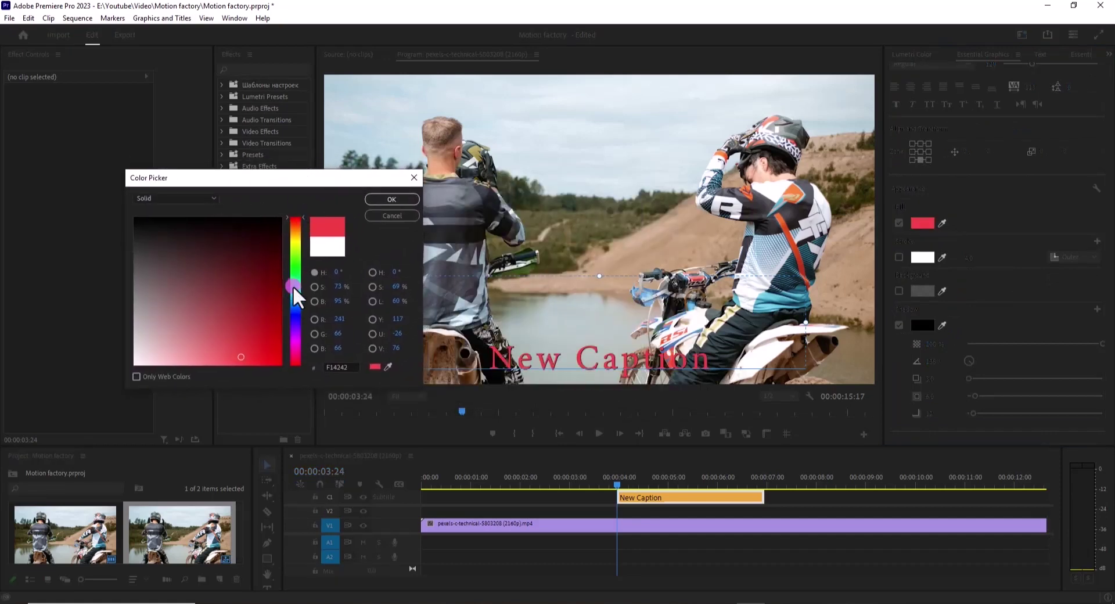
left_click(295, 286)
left_click(248, 336)
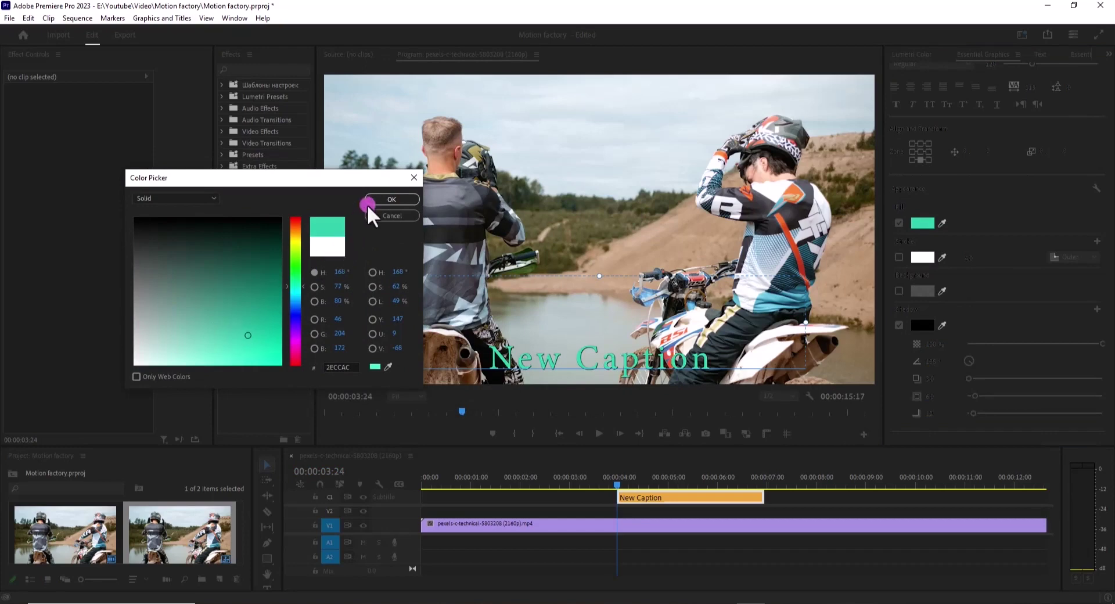
left_click(383, 199)
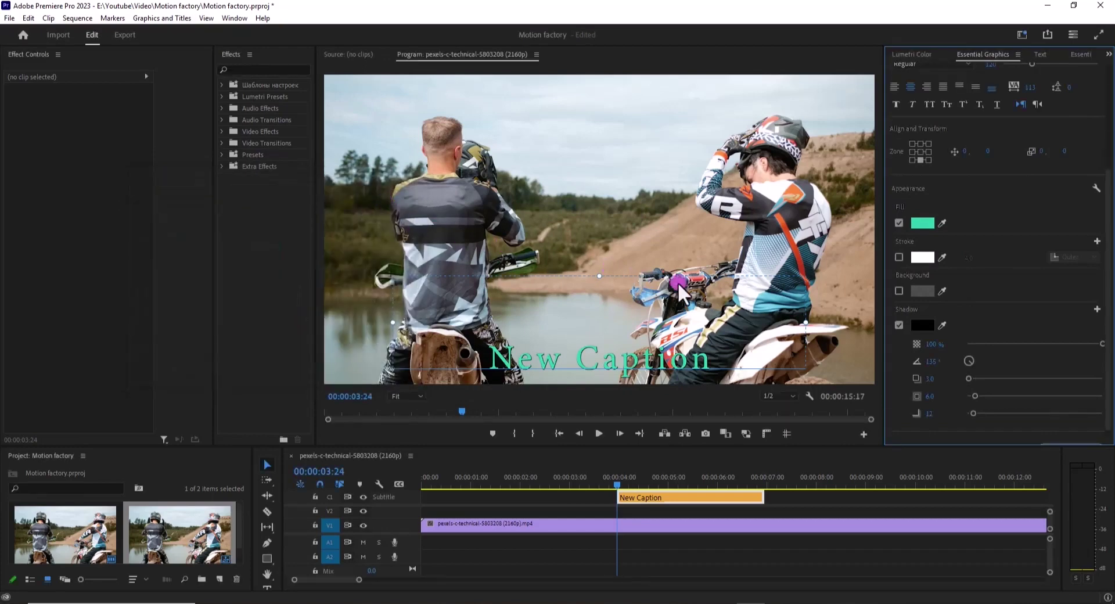
Try an outline stroke of varying width on the caption, then remove it.
left_click(901, 256)
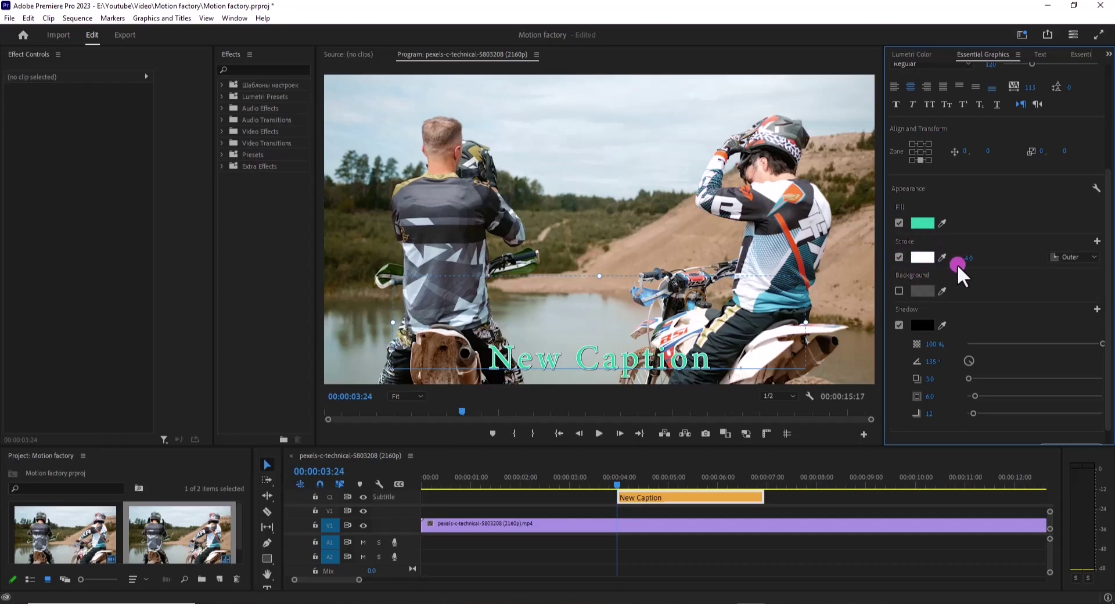
mouse_move(970, 261)
left_mouse_down()
mouse_move(1000, 262)
mouse_move(989, 264)
left_mouse_up()
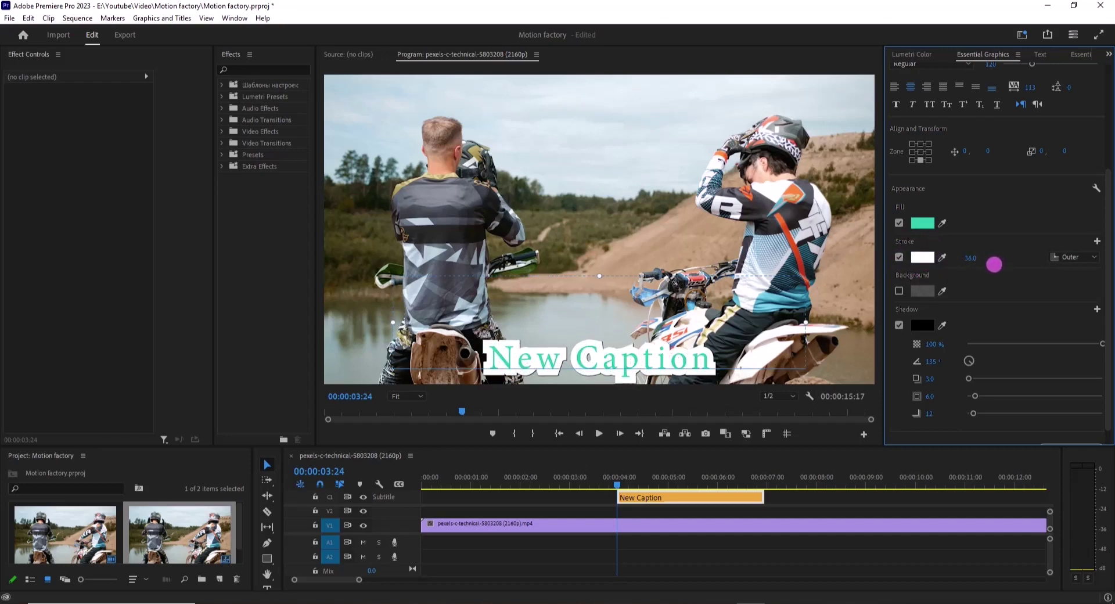
left_click_drag(989, 264, 923, 258)
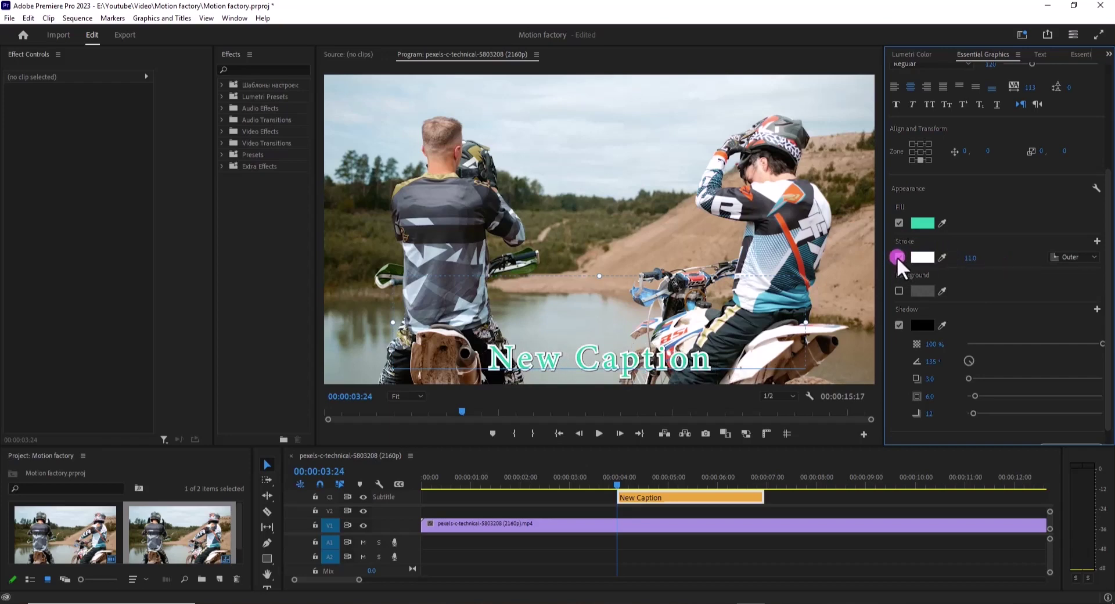
left_click(897, 256)
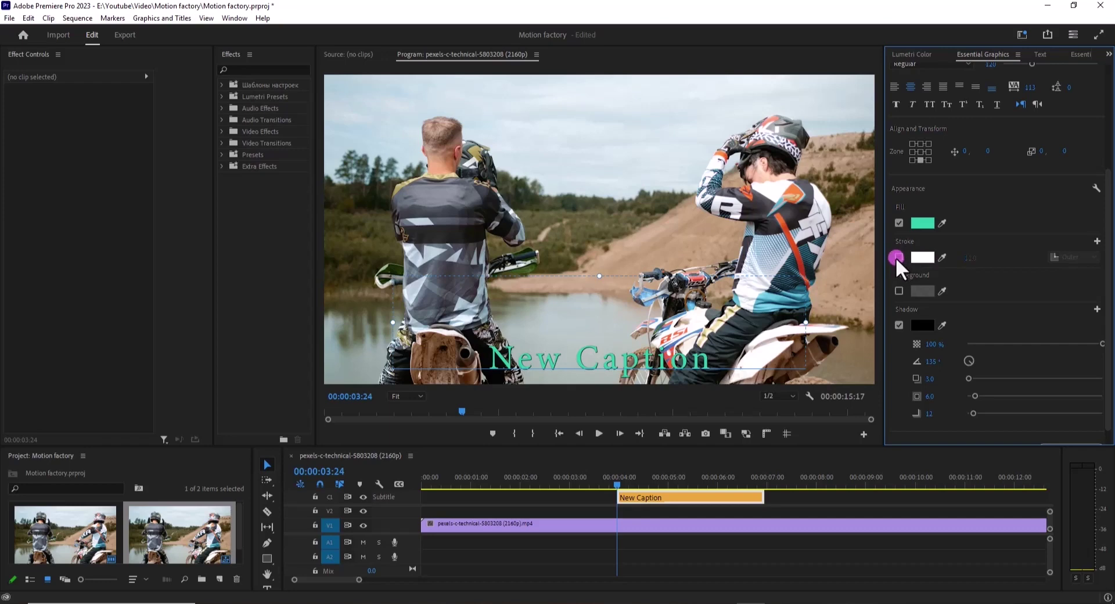
Add a pure black (000000) background box behind the caption at full opacity.
left_click(898, 290)
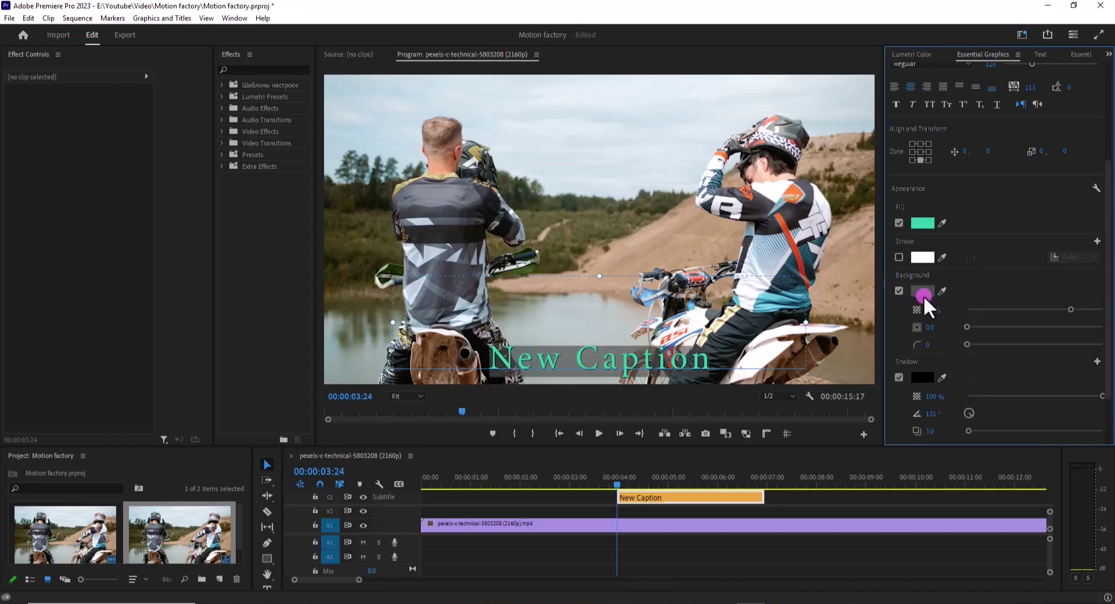
left_click(923, 295)
left_click_drag(539, 288, 416, 232)
mouse_move(506, 205)
left_mouse_down()
mouse_move(237, 206)
mouse_move(264, 205)
left_mouse_up()
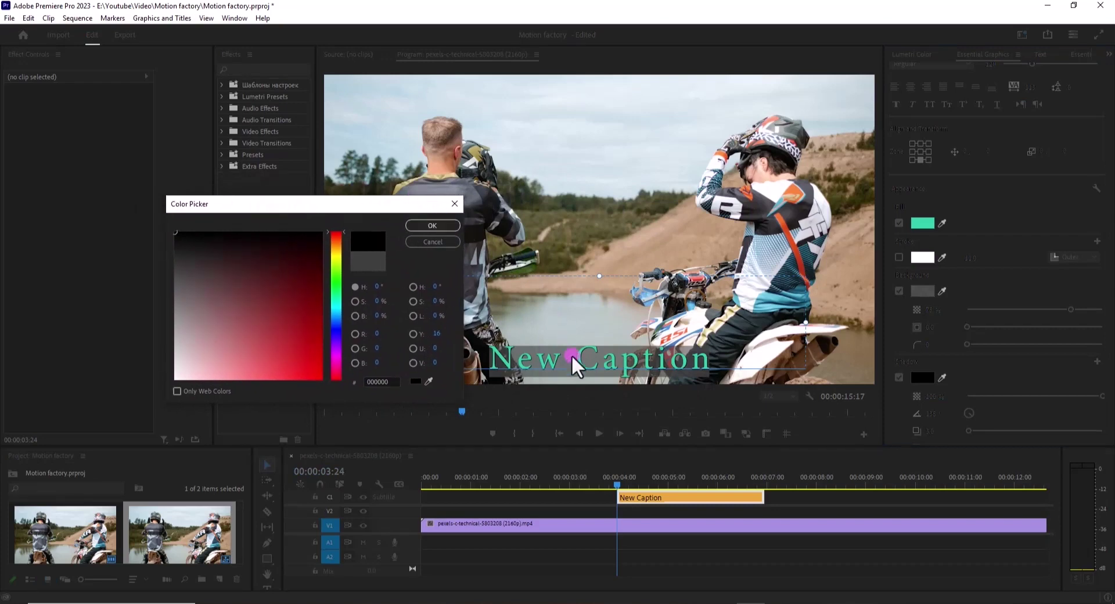
left_click(448, 226)
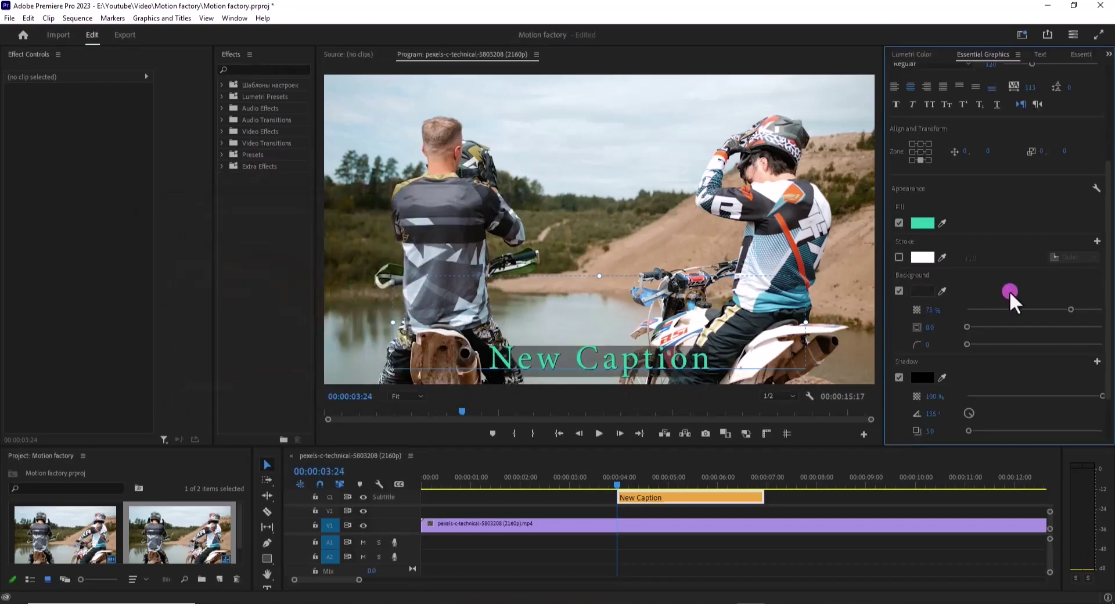
left_click_drag(1052, 317, 1111, 314)
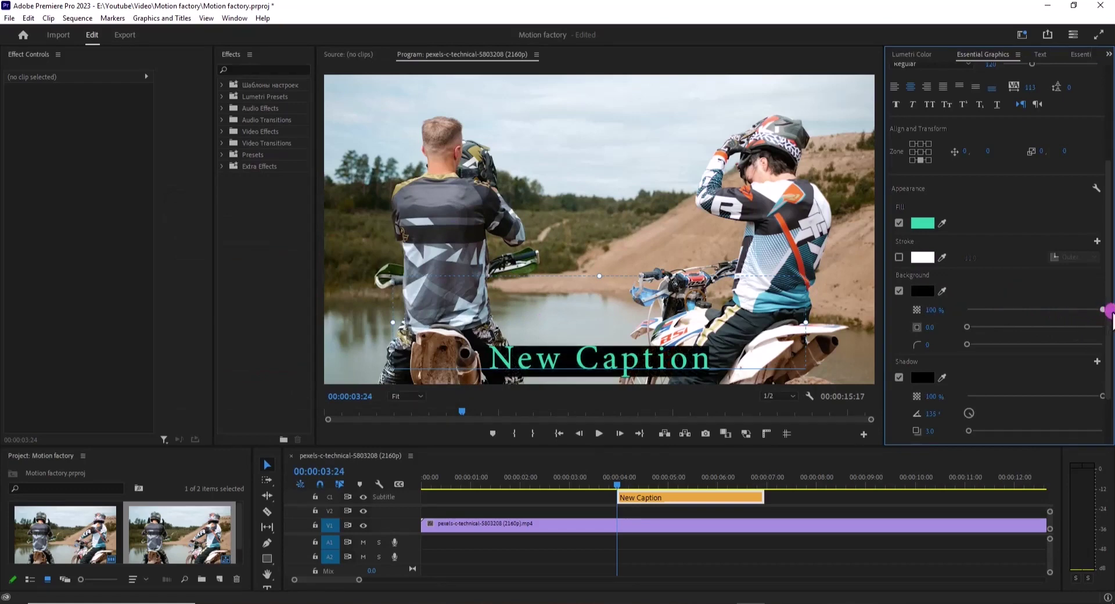
Change the caption text fill to white (FFFFFF).
left_click(922, 223)
left_click_drag(145, 331, 123, 379)
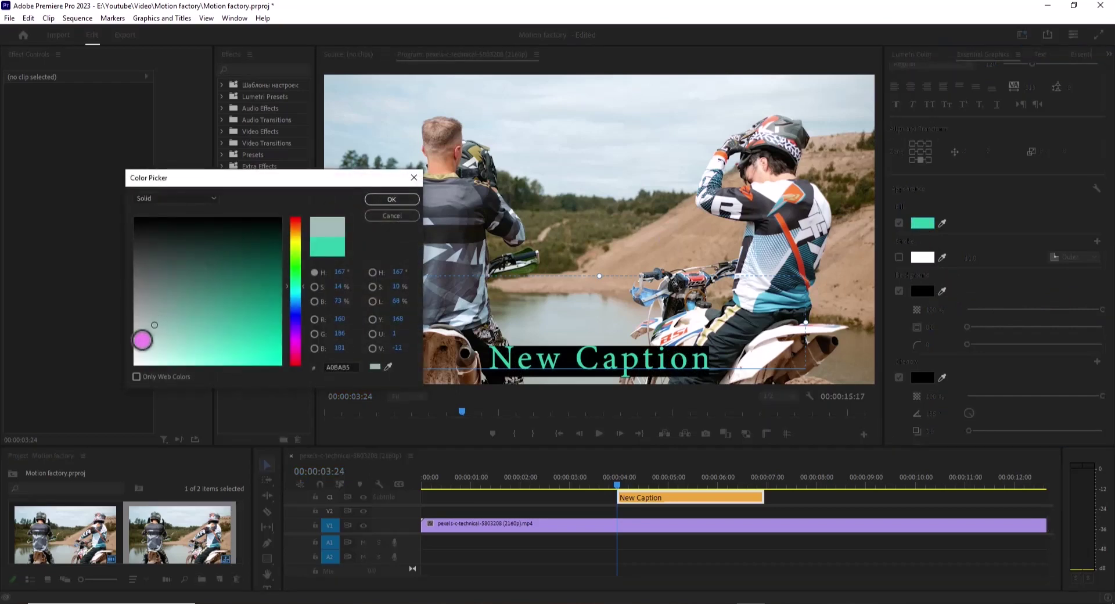
left_click(401, 200)
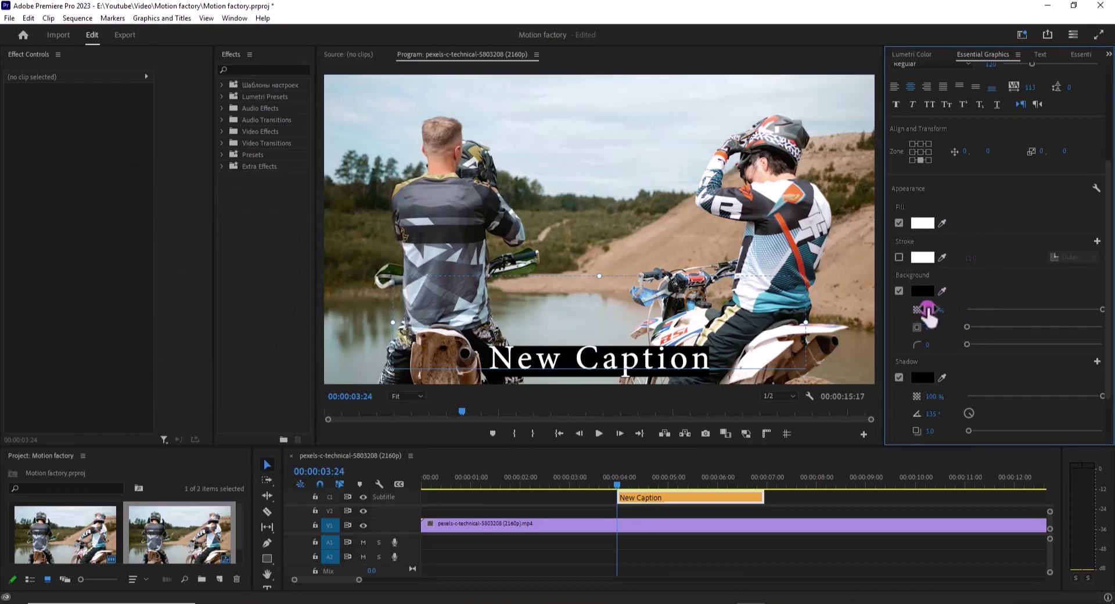
Enlarge the black background box's padding around the caption text.
mouse_move(1103, 312)
left_mouse_down()
mouse_move(1024, 313)
mouse_move(1102, 312)
left_mouse_up()
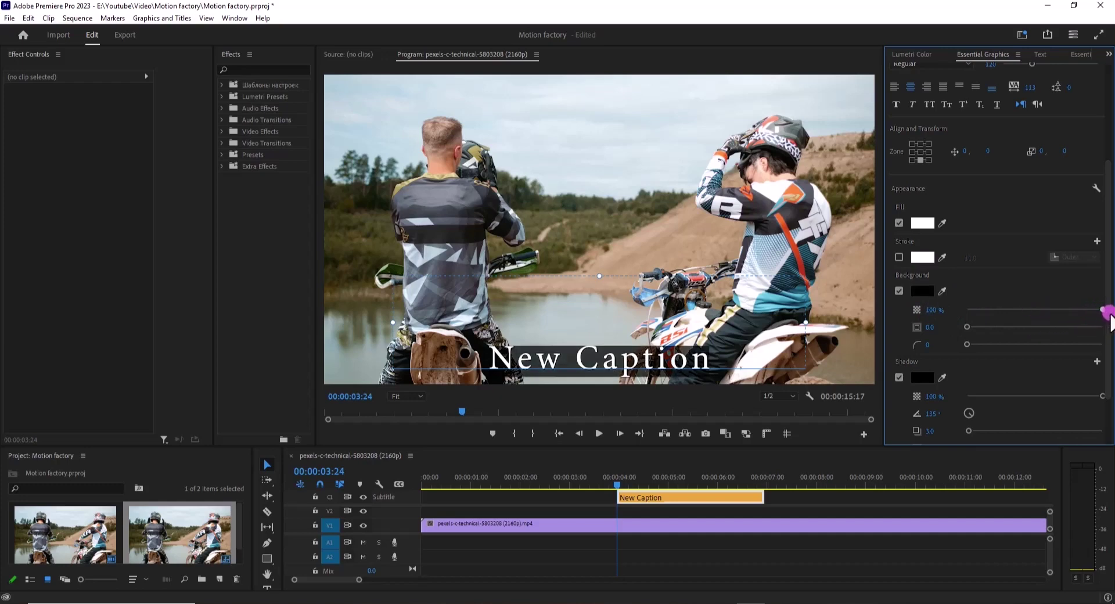
left_click_drag(927, 325, 938, 336)
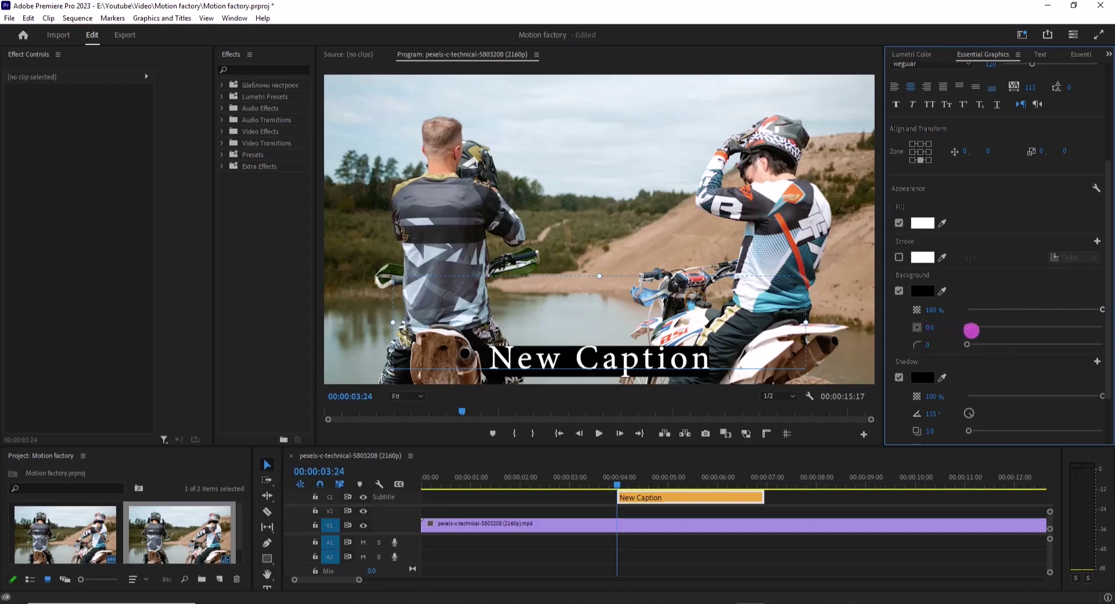
left_click_drag(971, 330, 985, 327)
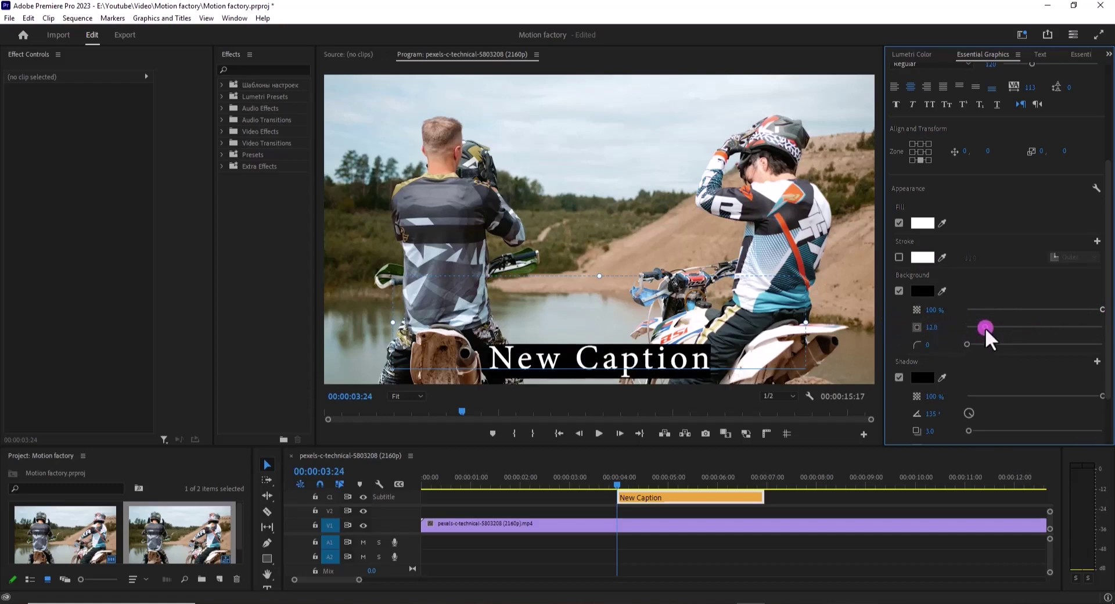
left_click_drag(1003, 328, 1038, 329)
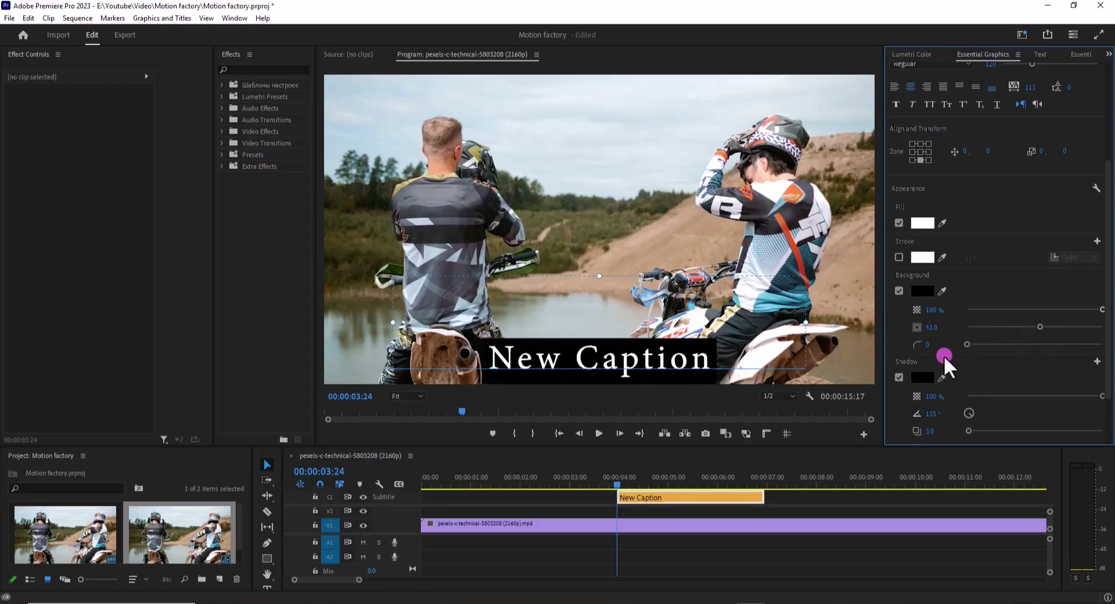
Round the background box's corners to a radius of 117.
left_click_drag(943, 345, 1062, 368)
left_click_drag(914, 348, 908, 348)
scroll(954, 260, "down", 3)
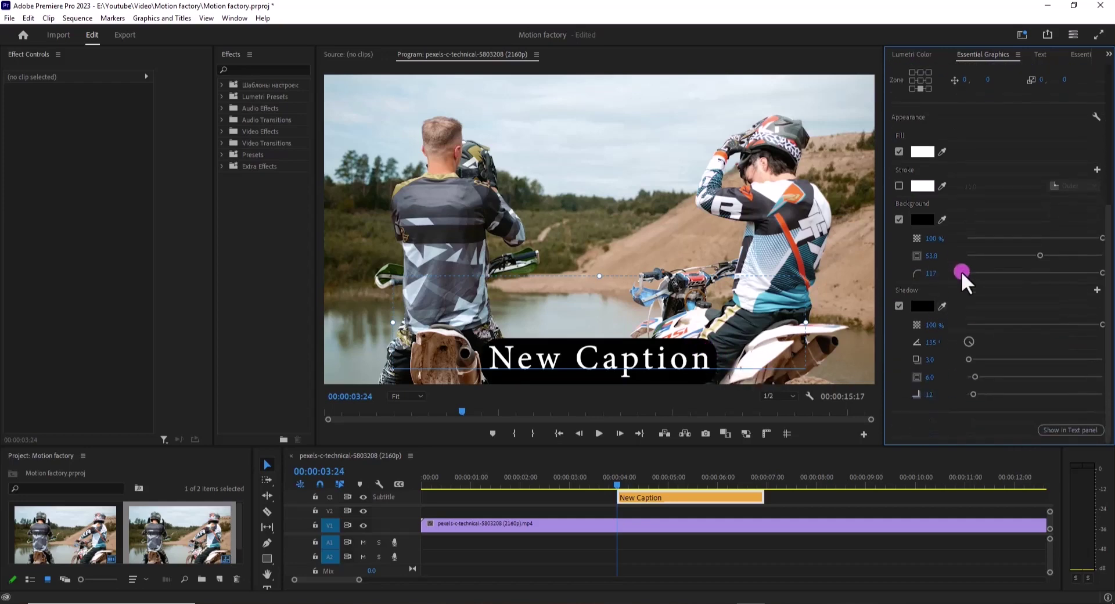
scroll(997, 328, "up", 7)
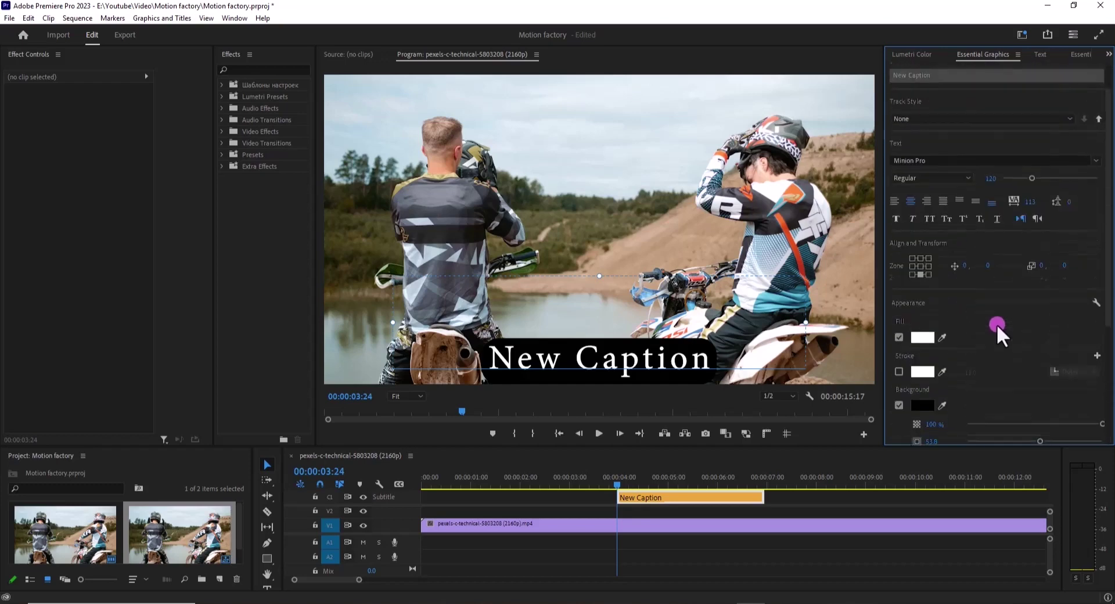
Select the whole 'New Caption' line with the Type tool.
scroll(996, 322, "up", 2)
left_click(673, 357)
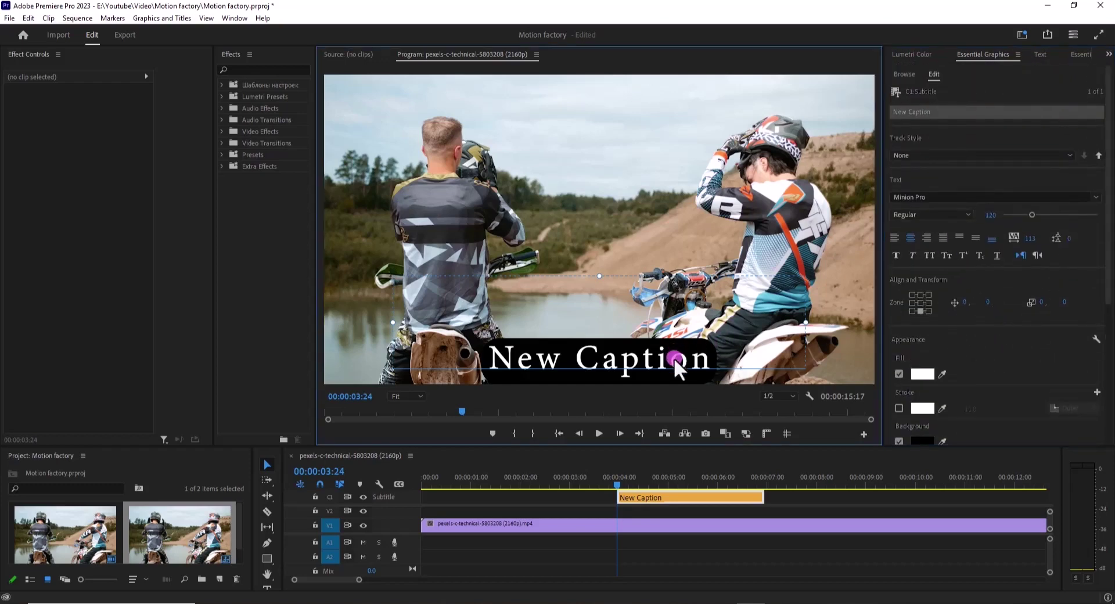
left_click(642, 494)
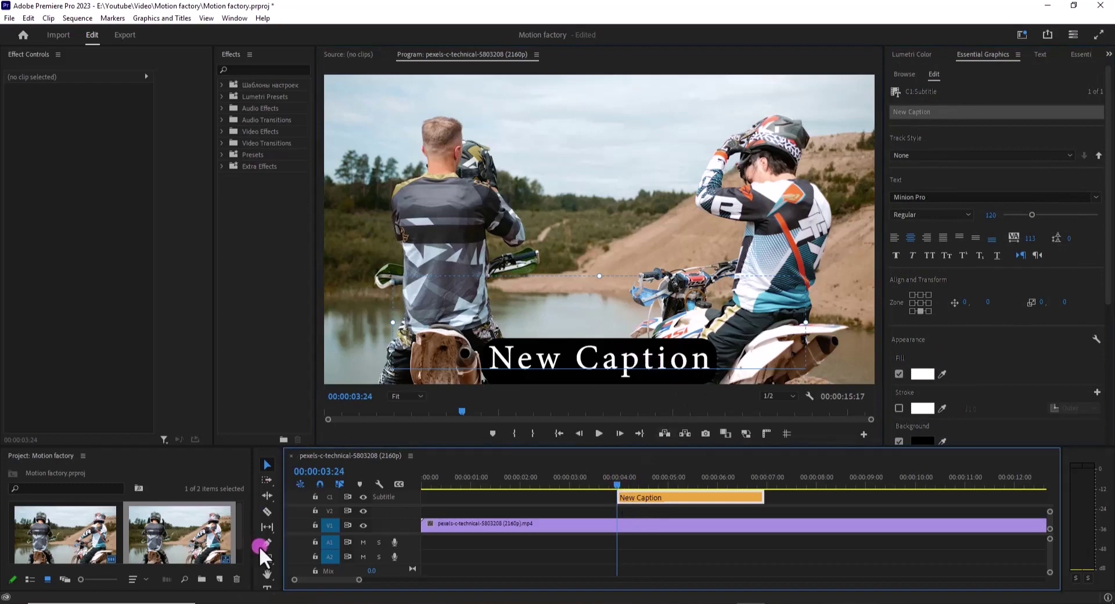
left_click(269, 582)
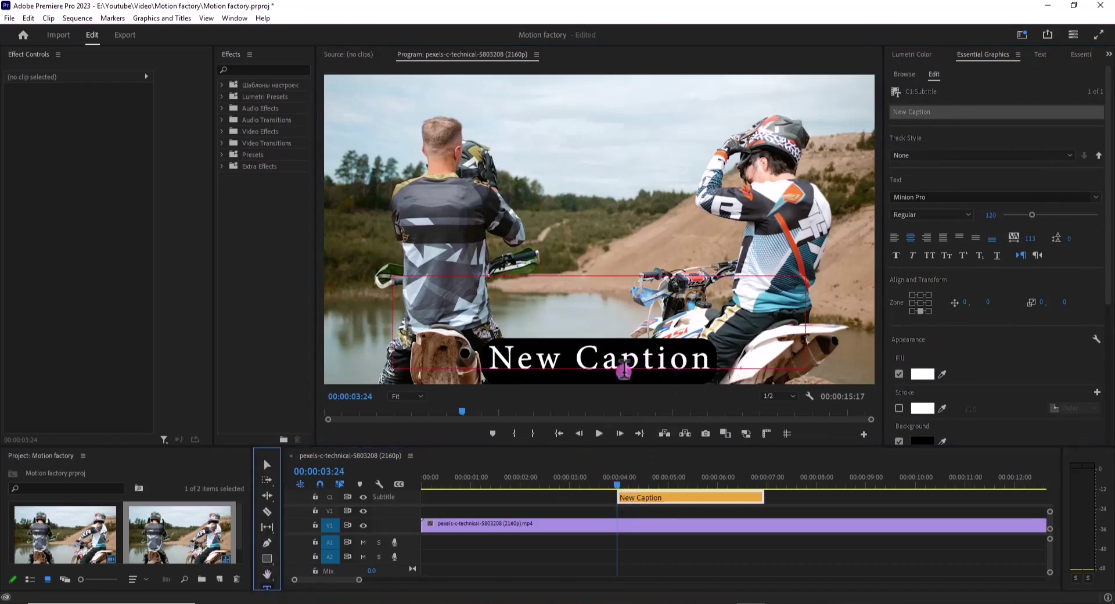
left_click(625, 365)
double_click(625, 365)
triple_click(625, 364)
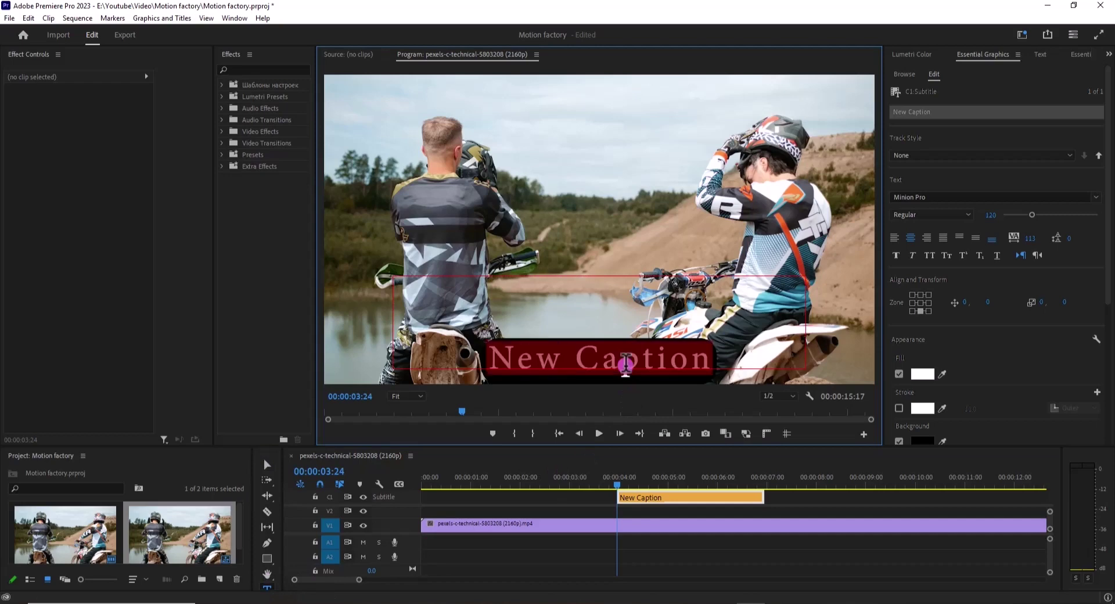
Switch the caption font to the Mistral script font, trying Mola first.
left_click(1097, 197)
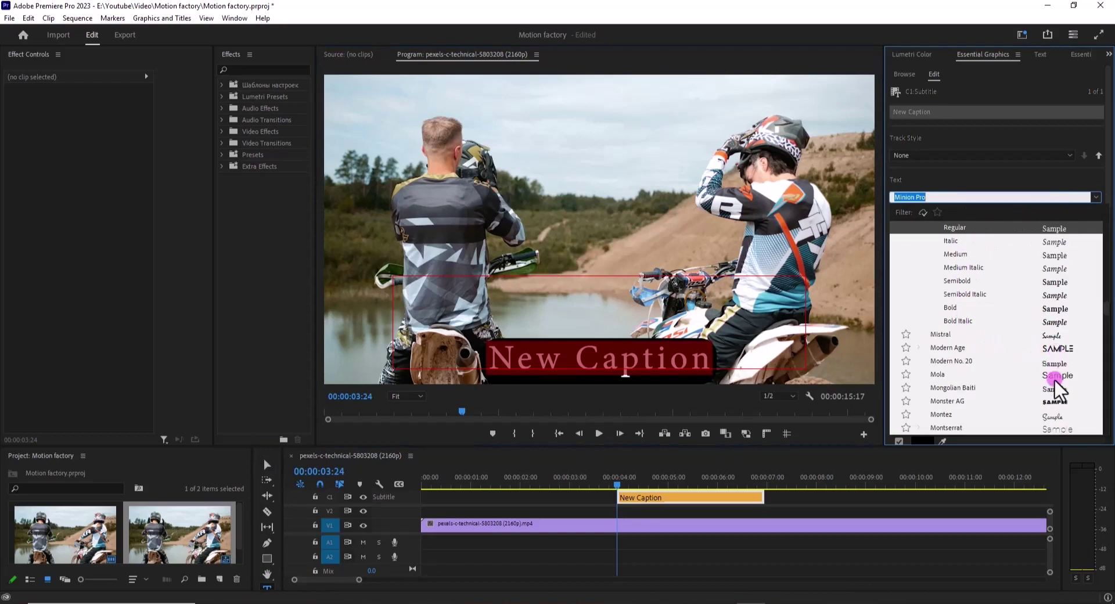
scroll(1050, 337, "down", 1)
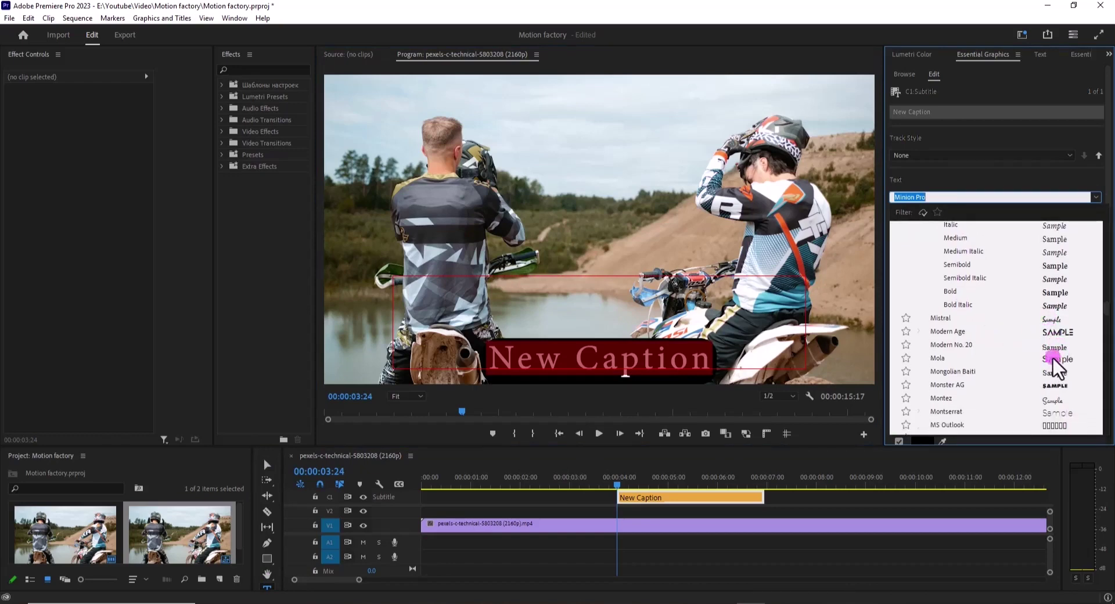
scroll(1062, 370, "down", 3)
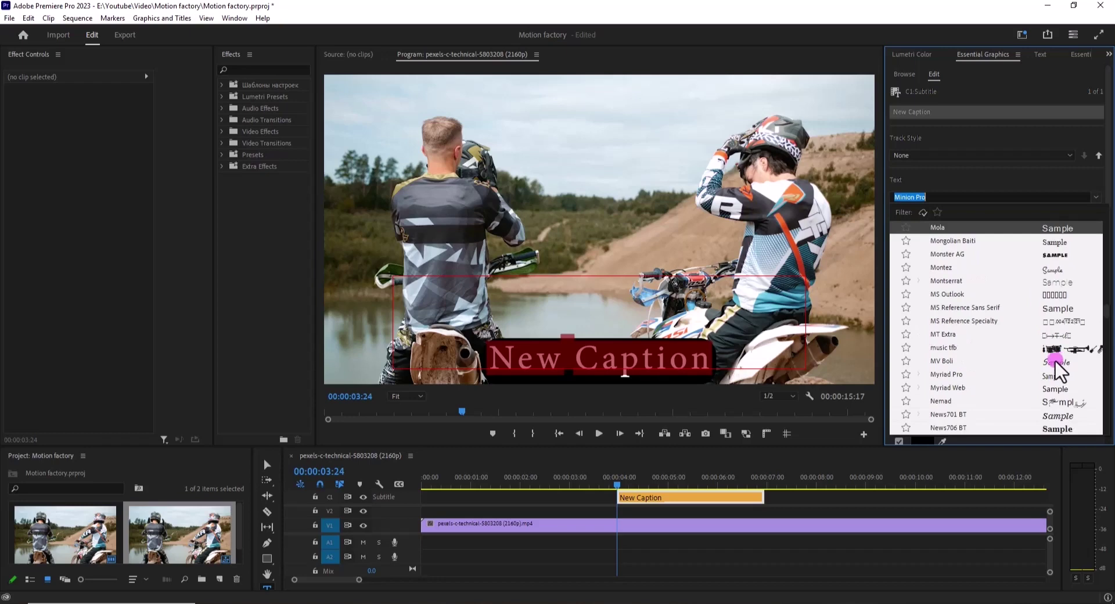
left_click(614, 367)
left_click(827, 372)
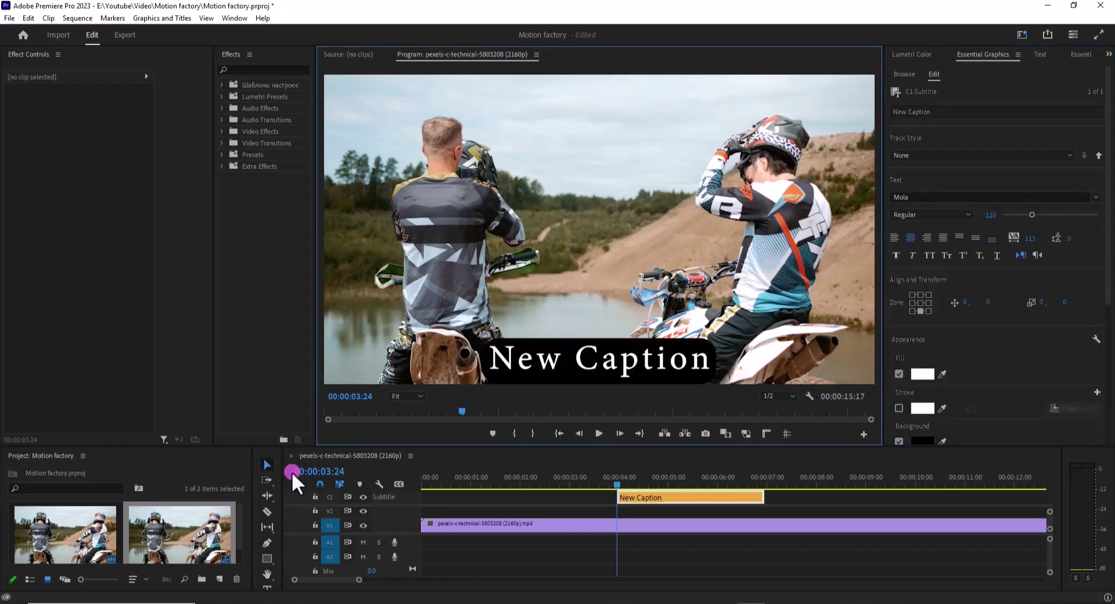
left_click(266, 466)
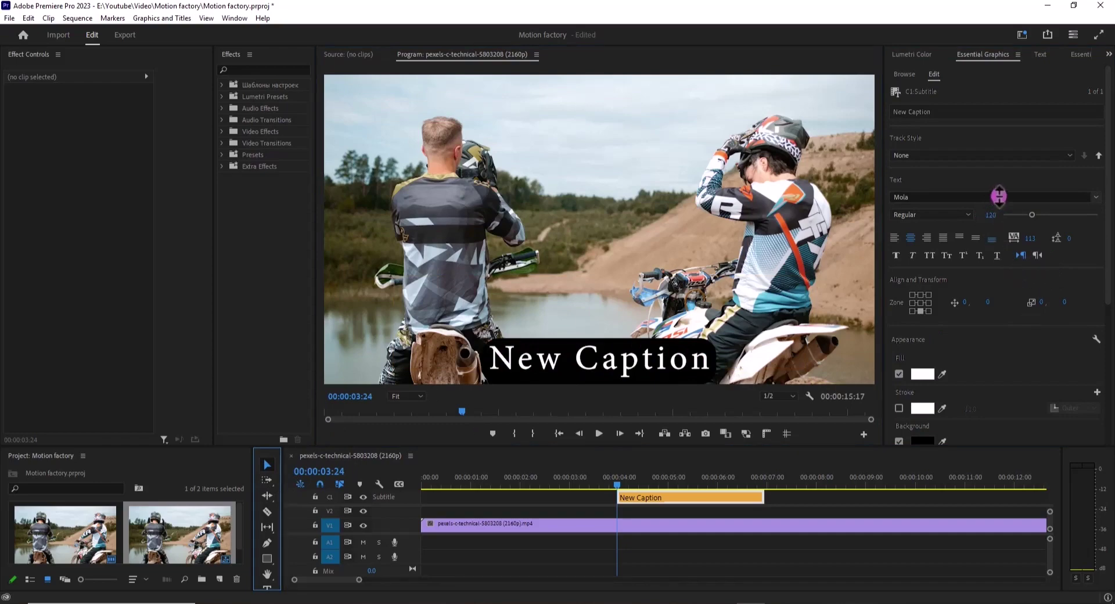
scroll(998, 196, "up", 2)
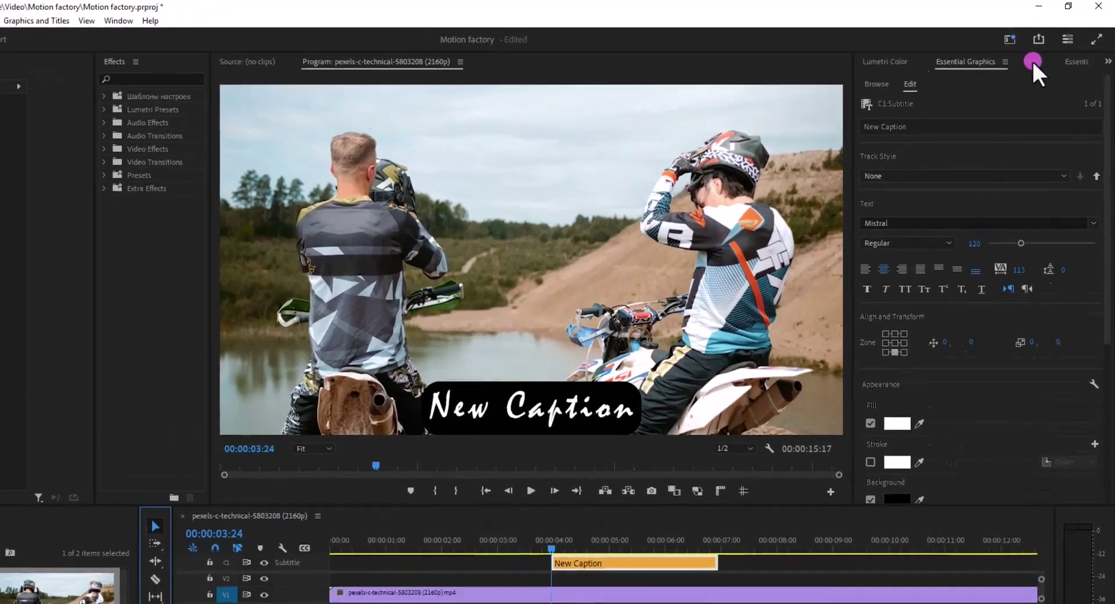
Choose Export > Export to SRT file from the Captions panel menu.
left_click(1038, 54)
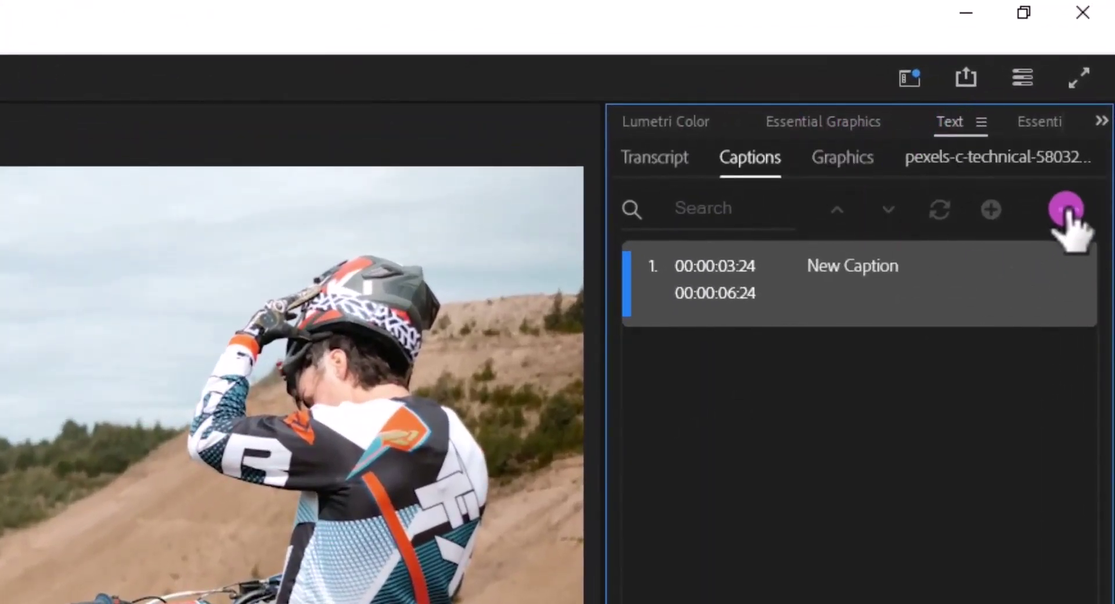
left_click(1067, 210)
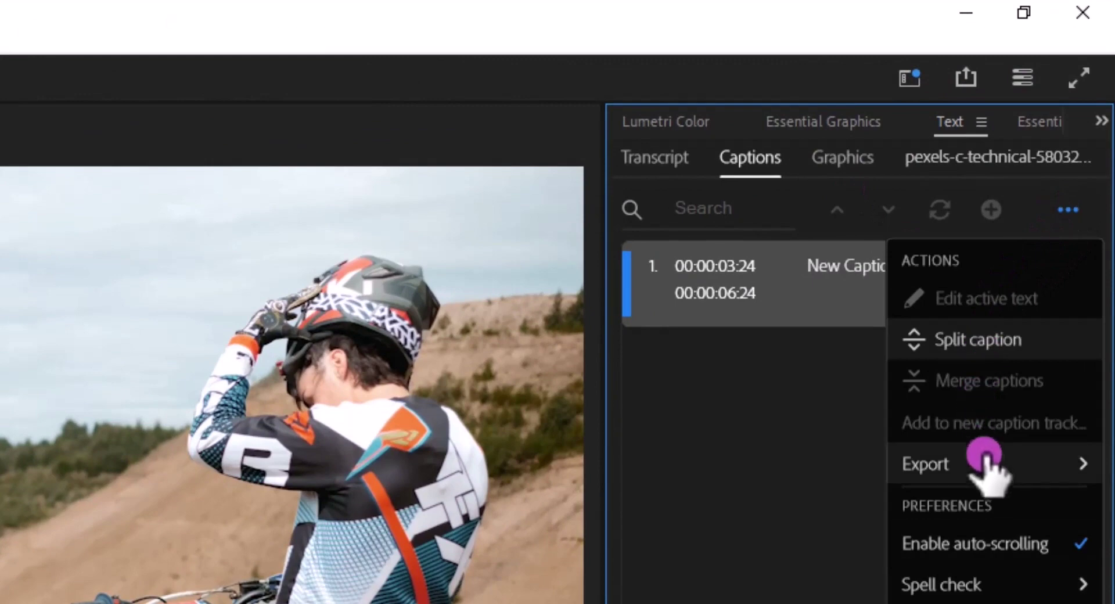
mouse_move(987, 462)
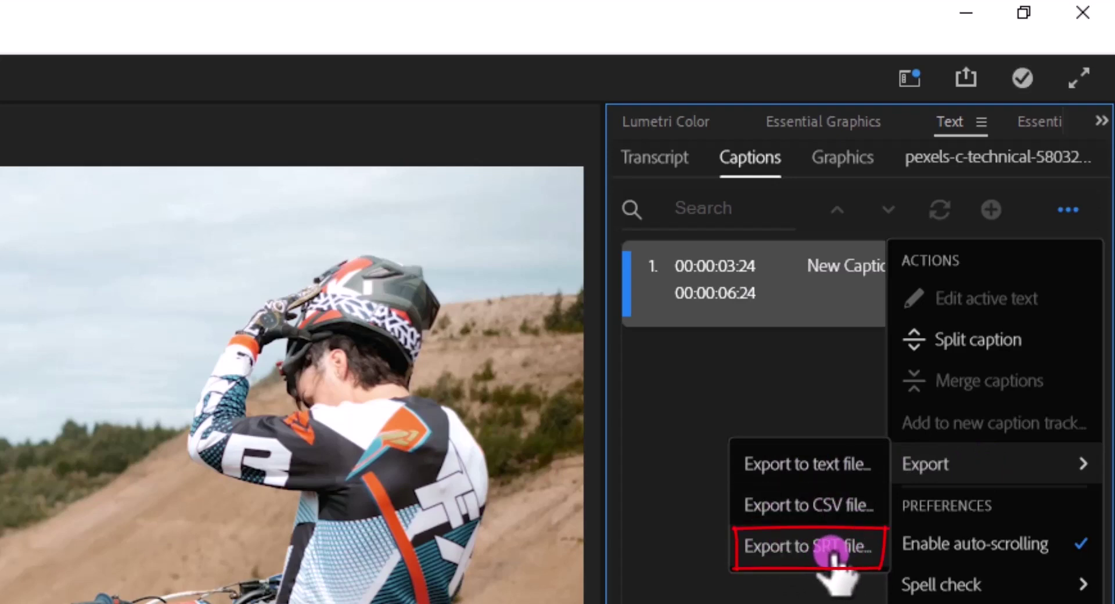
left_click(834, 551)
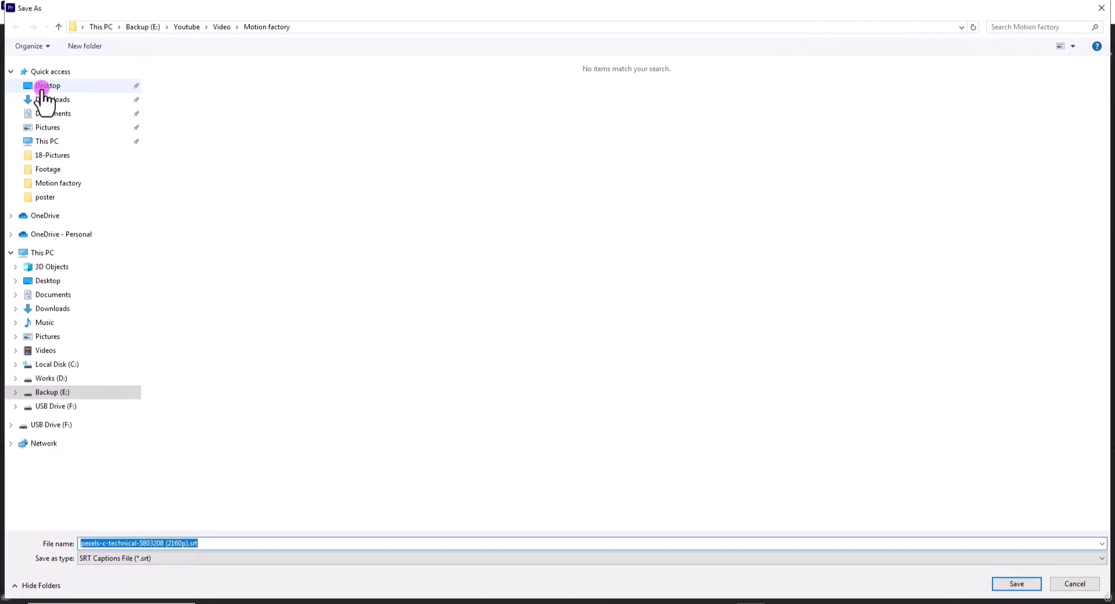
left_click(123, 547)
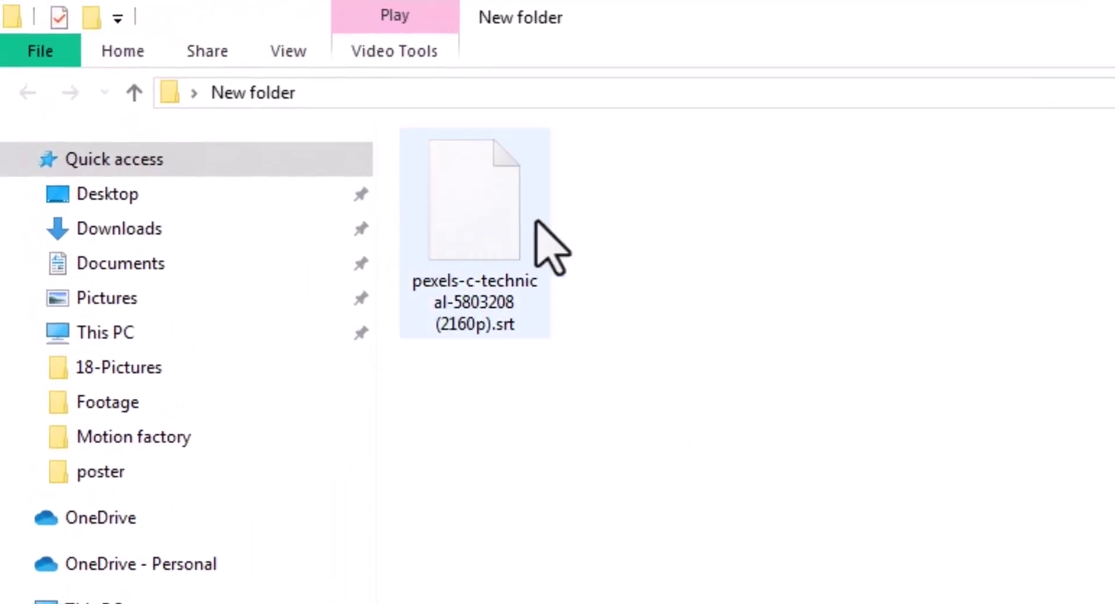
left_click(227, 108)
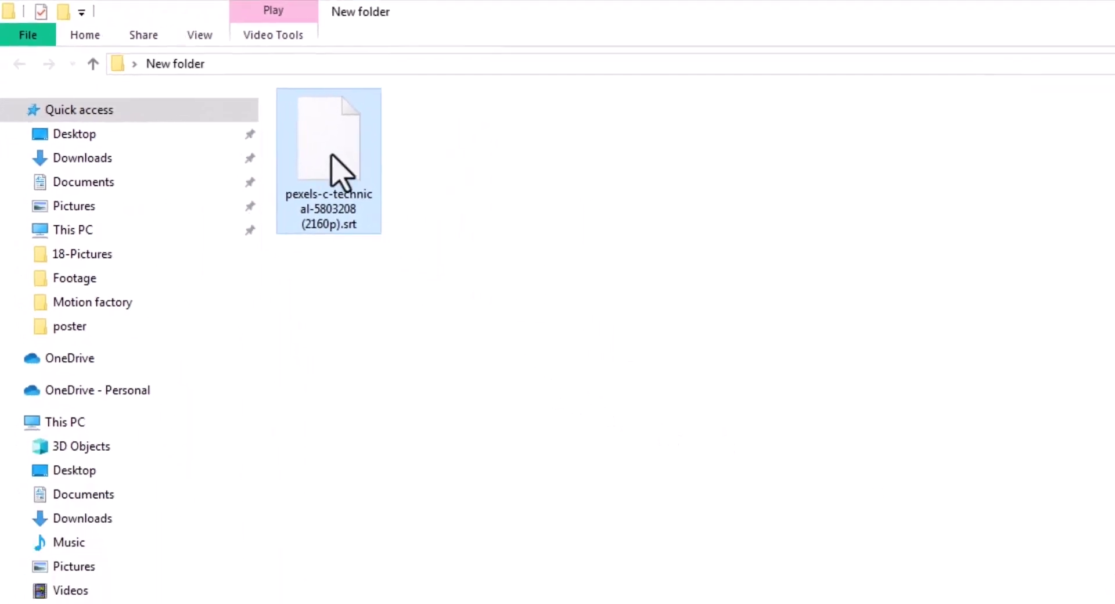
right_click(300, 141)
left_click(388, 561)
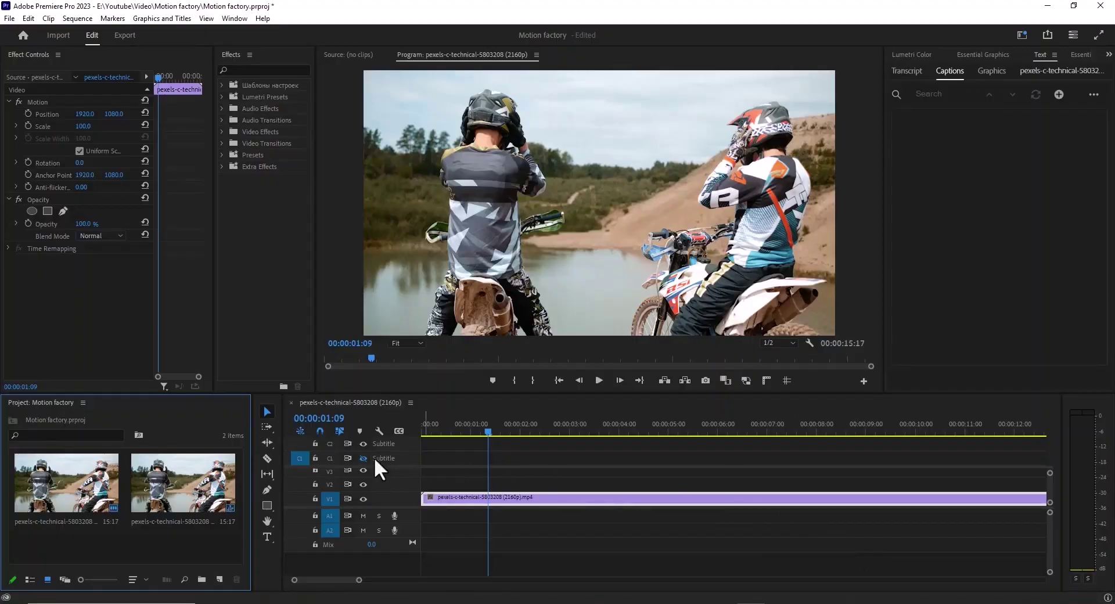
double_click(192, 542)
left_click(280, 200)
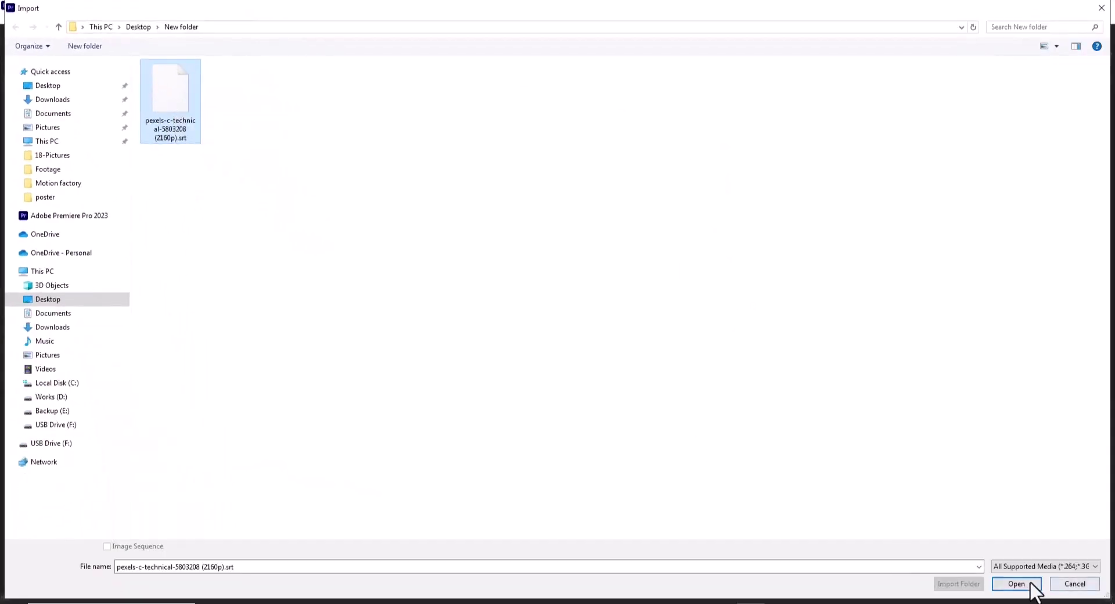
left_click(1022, 584)
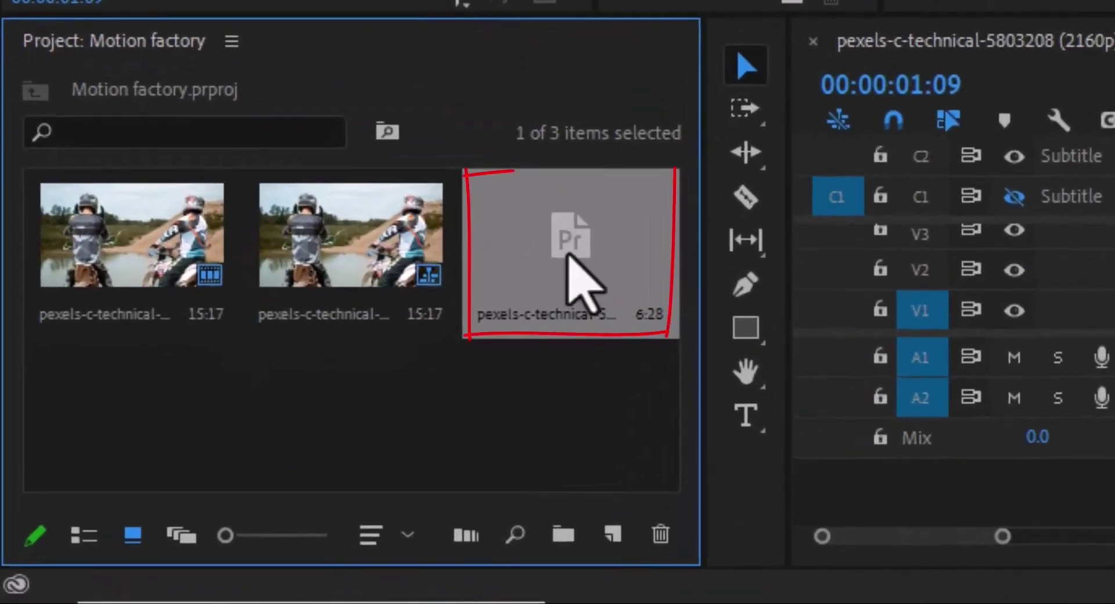
Drag the imported .srt onto caption track C1, starting at 00:00:01:09.
left_click_drag(574, 250, 576, 251)
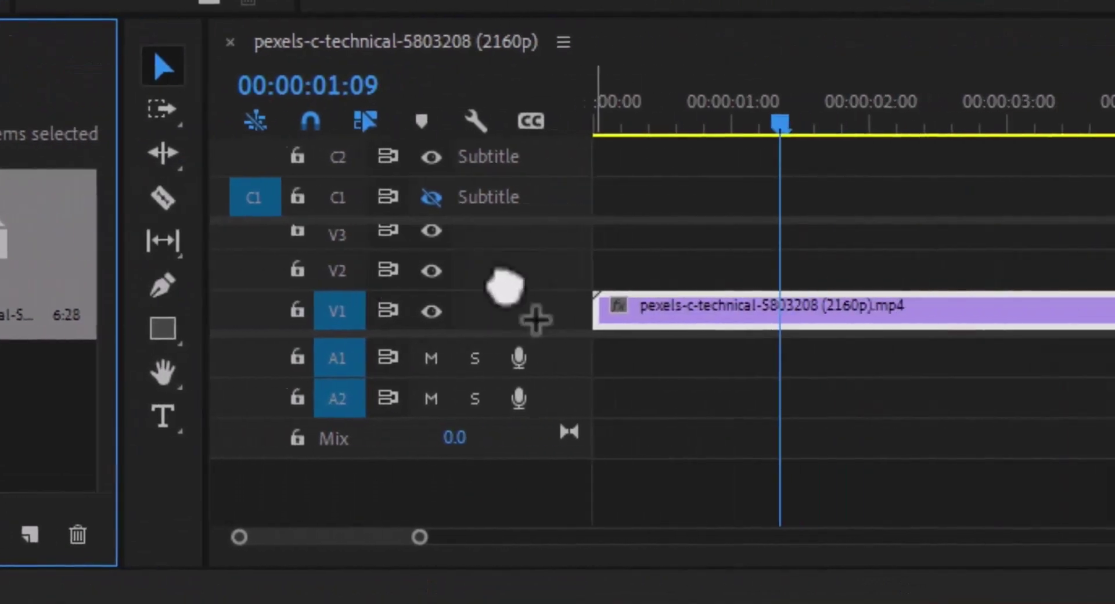
mouse_move(493, 254)
left_mouse_down()
mouse_move(645, 302)
mouse_move(767, 397)
mouse_move(428, 379)
mouse_move(477, 344)
left_mouse_up()
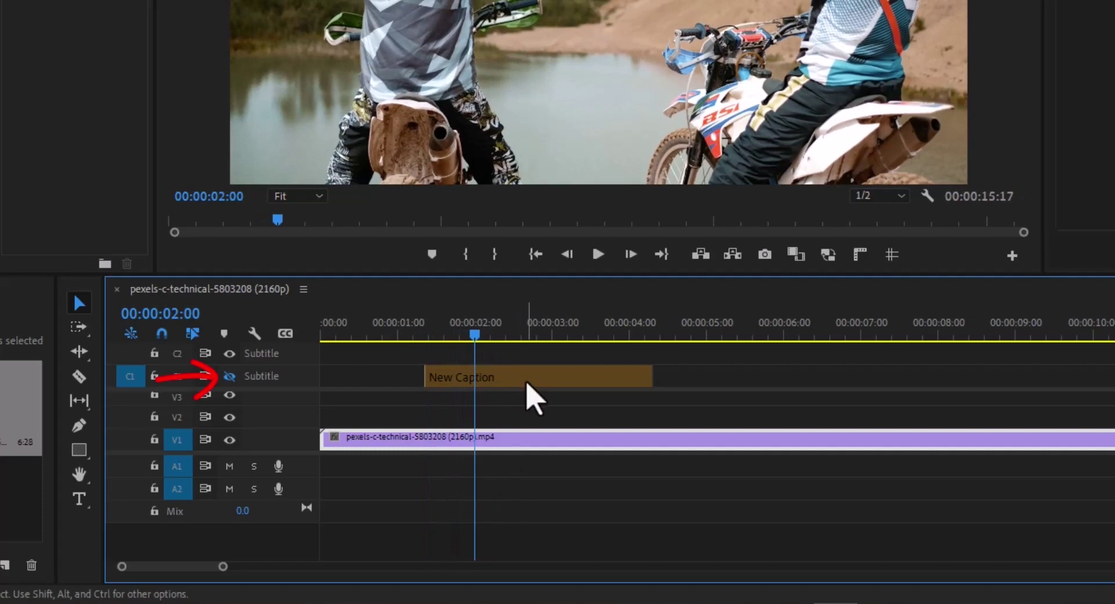
Turn on track C1's output and scrub through the plain white 'New Caption' text over the video.
left_click(525, 379)
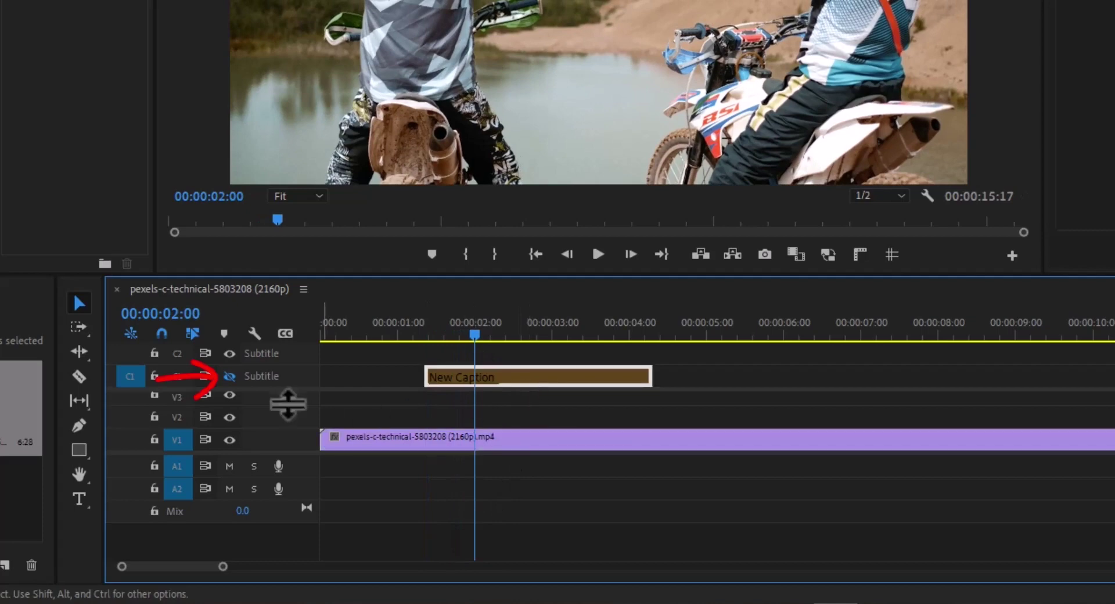
left_click(230, 375)
mouse_move(473, 338)
left_mouse_down()
mouse_move(445, 336)
mouse_move(477, 351)
left_mouse_up()
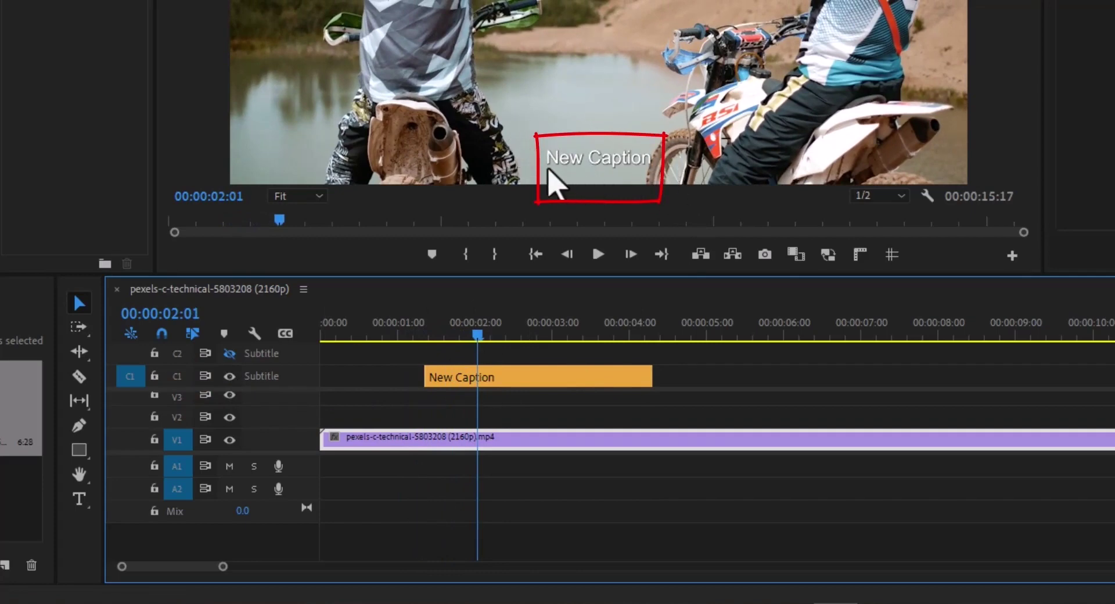
left_click_drag(479, 337, 575, 349)
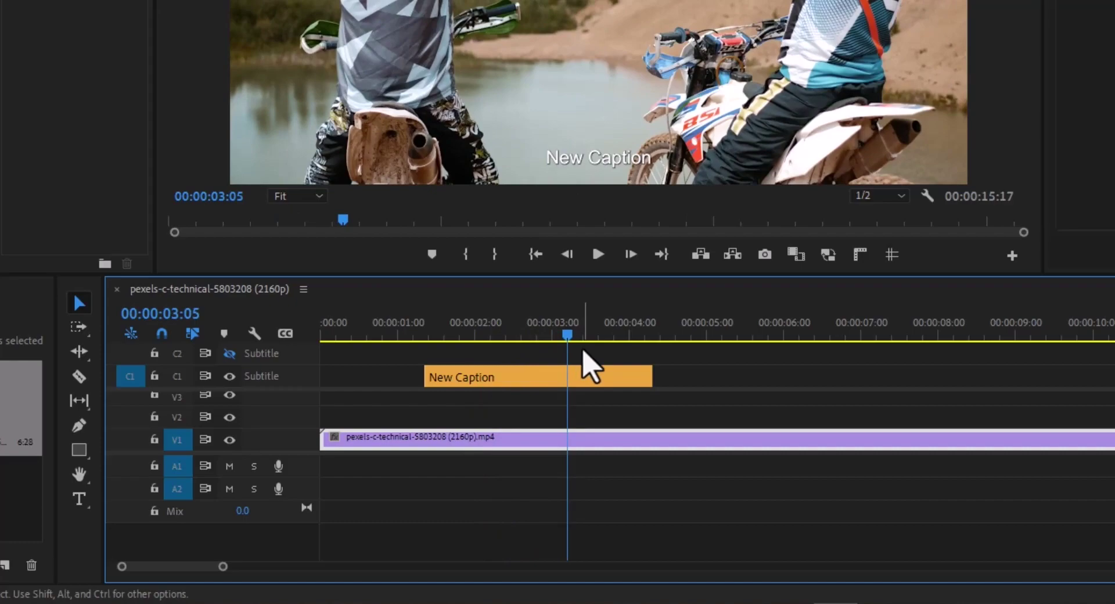